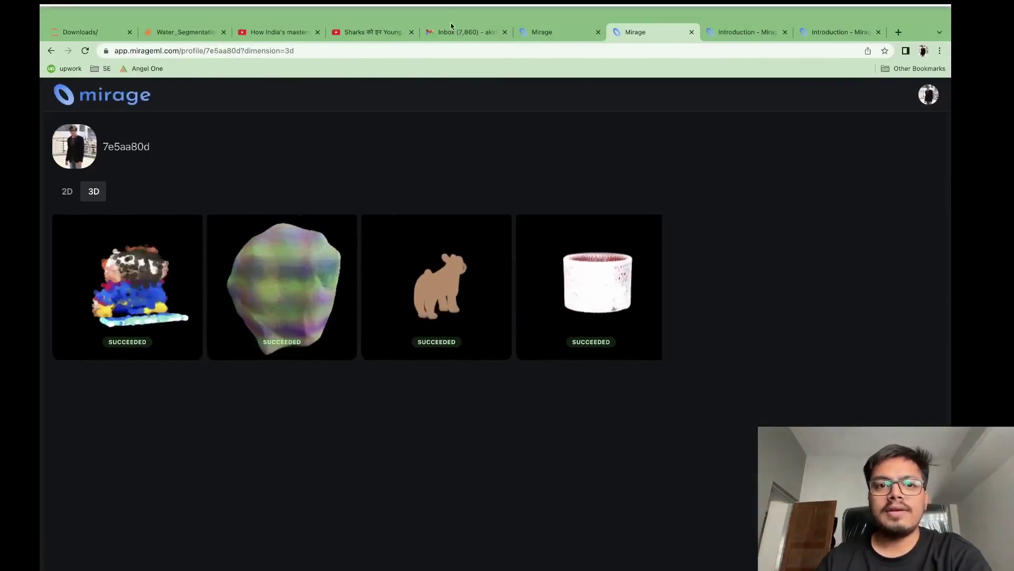
Close both YouTube tabs, glance at the mirageml.com landing tab, and return to the profile's results
{"action": "left_click", "coordinate": [318, 32]}
{"action": "left_click", "coordinate": [319, 33]}
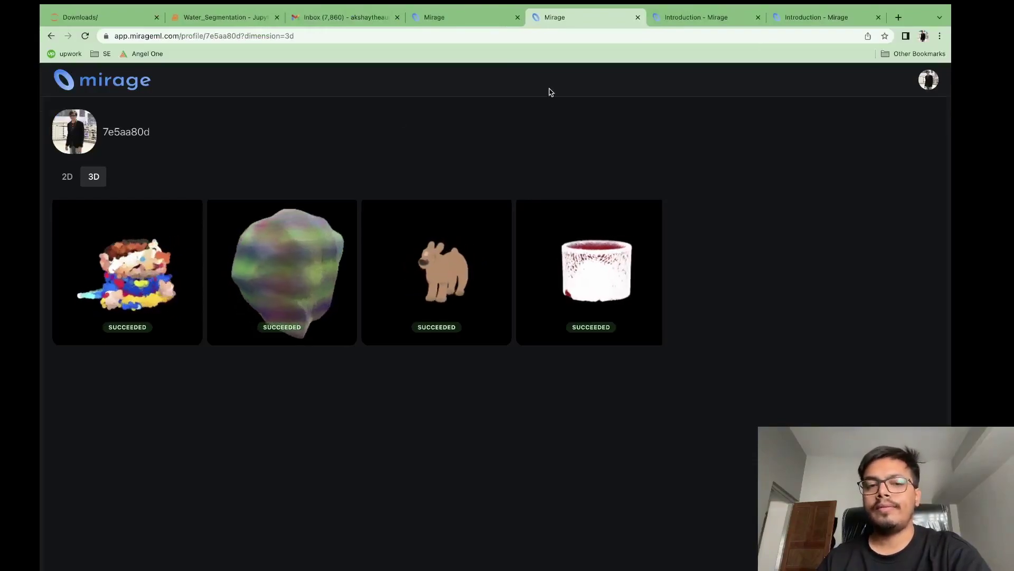
{"action": "left_click", "coordinate": [476, 19]}
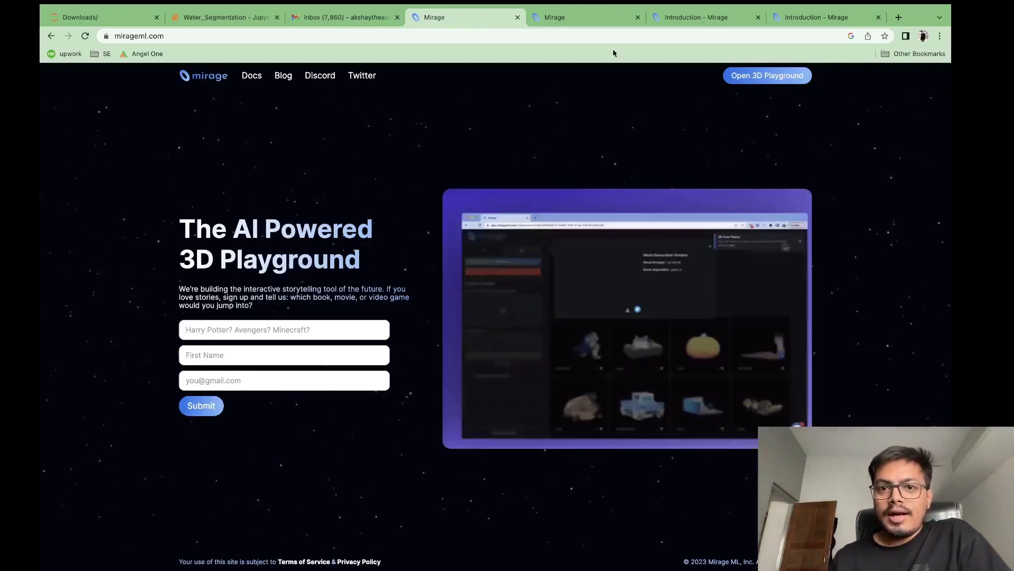
{"action": "left_click", "coordinate": [601, 13]}
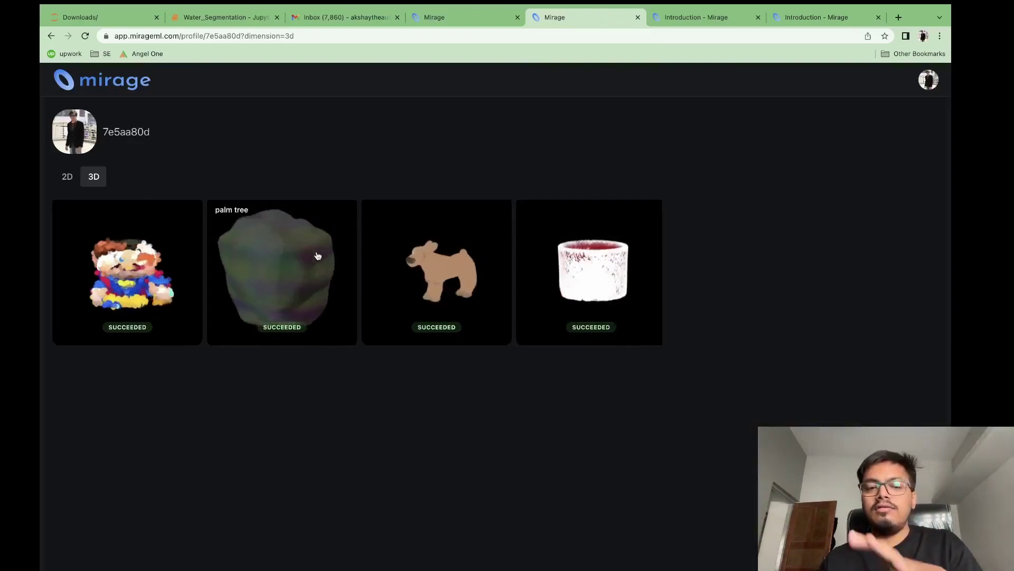
{"action": "left_click", "coordinate": [557, 262]}
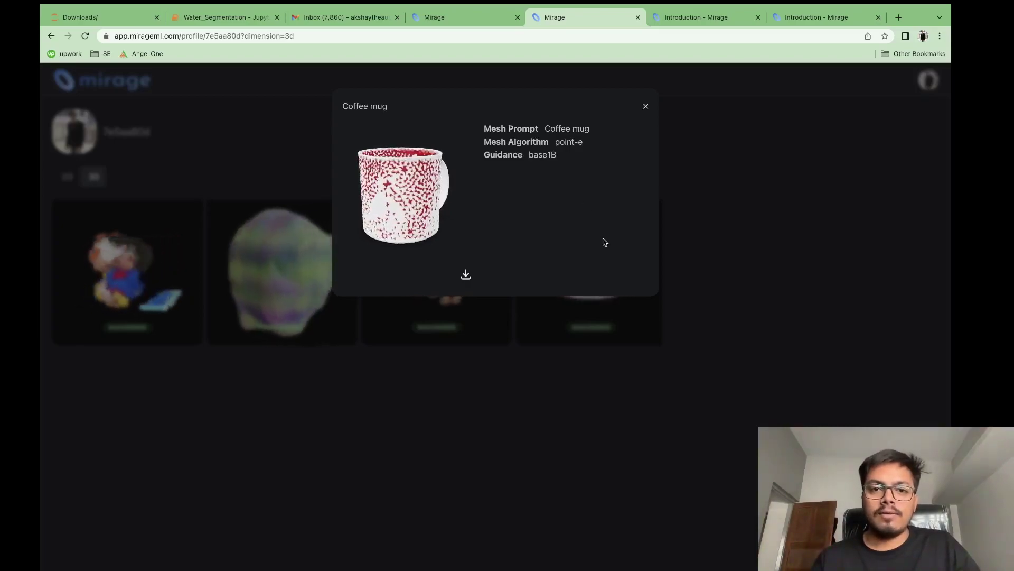
{"action": "left_click", "coordinate": [471, 276]}
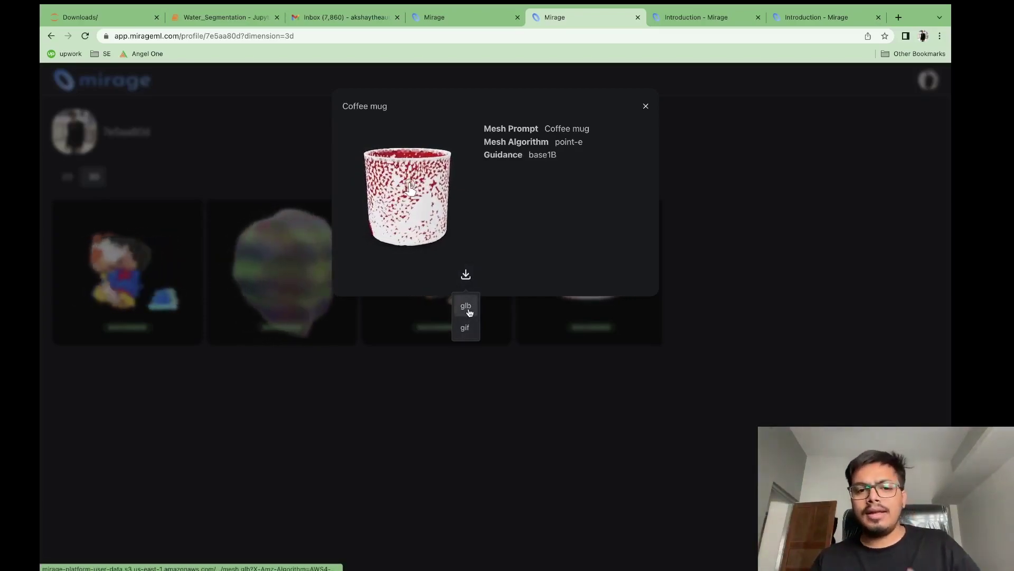
{"action": "left_click", "coordinate": [645, 106]}
{"action": "left_click", "coordinate": [432, 278]}
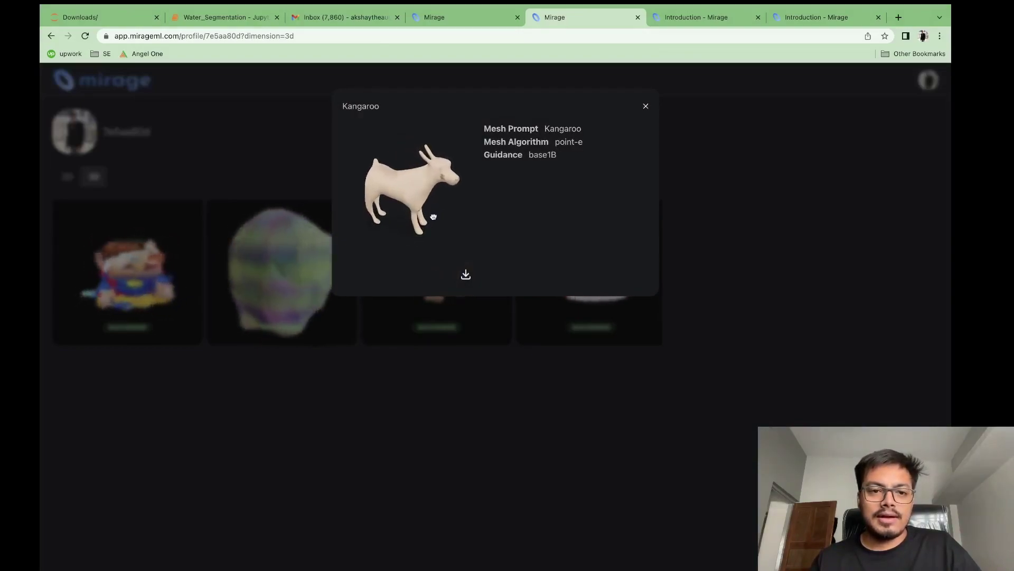
{"action": "left_click_drag", "start_coordinate": [434, 217], "coordinate": [377, 206]}
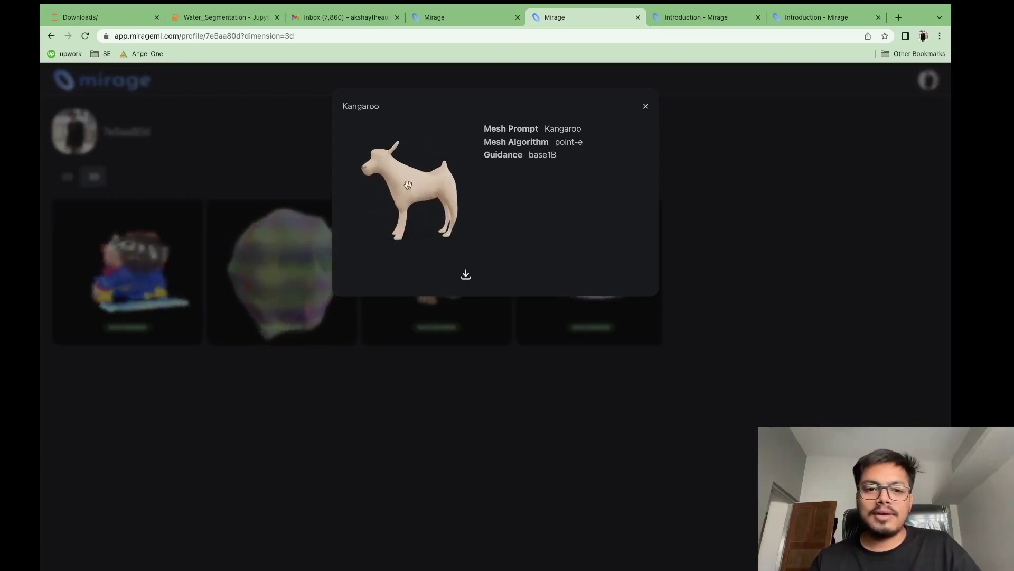
{"action": "left_click_drag", "start_coordinate": [401, 188], "coordinate": [449, 218]}
{"action": "left_click", "coordinate": [467, 273]}
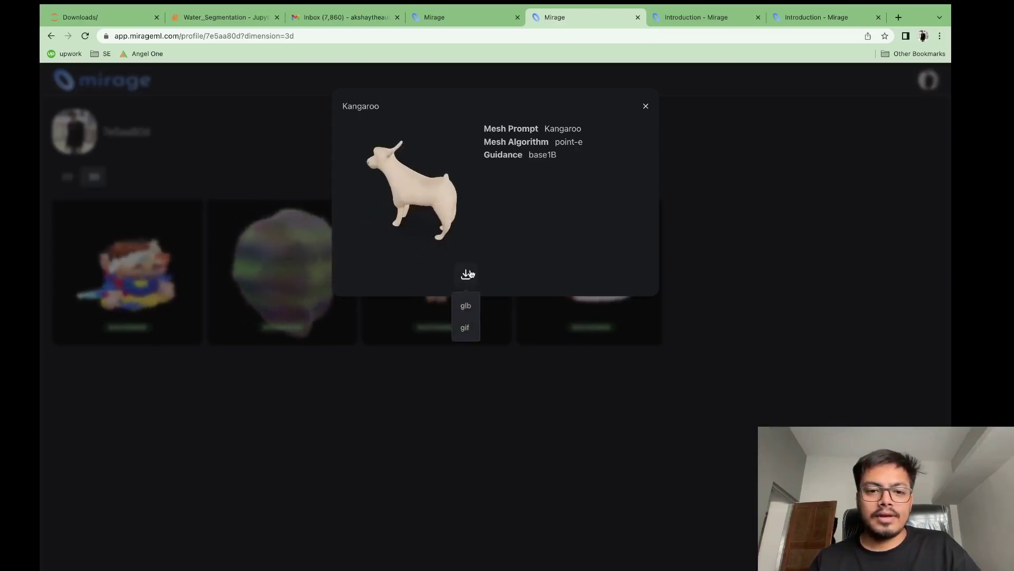
{"action": "left_click", "coordinate": [646, 105]}
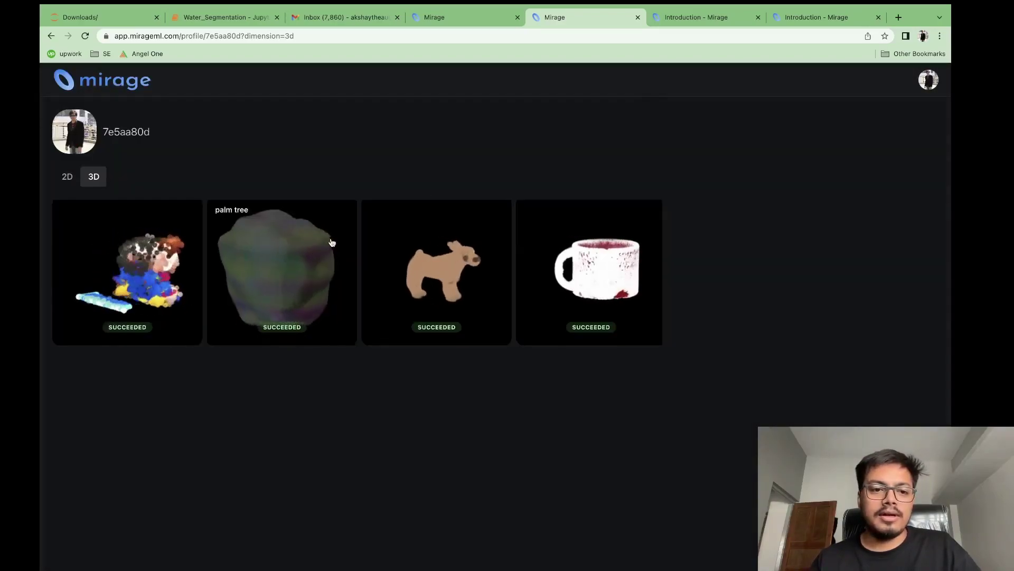
Open the palm tree mesh and expand its Advanced Configuration, showing Shape Detail 6 and Scale 0.90
{"action": "left_click", "coordinate": [280, 266]}
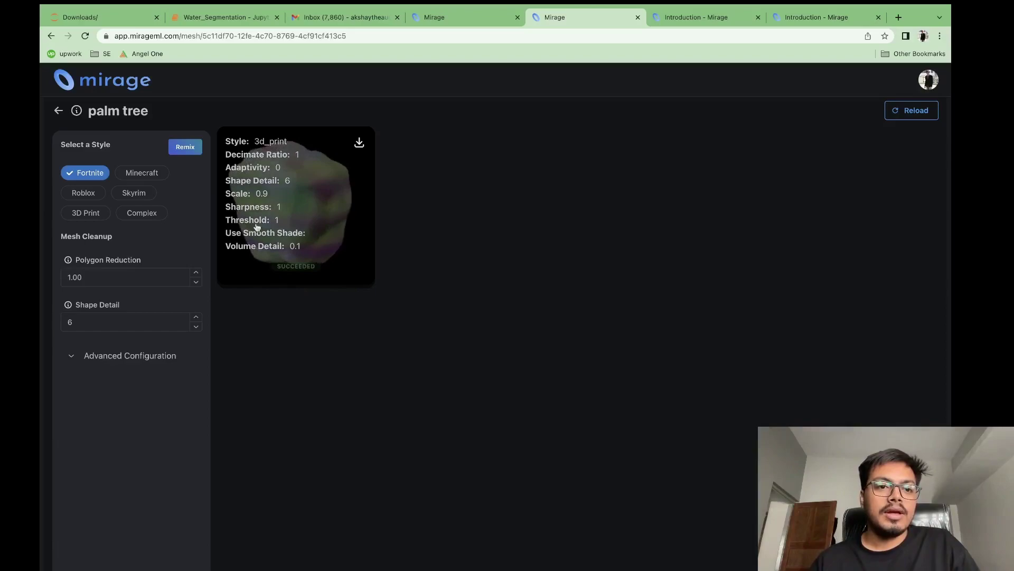
{"action": "left_click", "coordinate": [72, 361]}
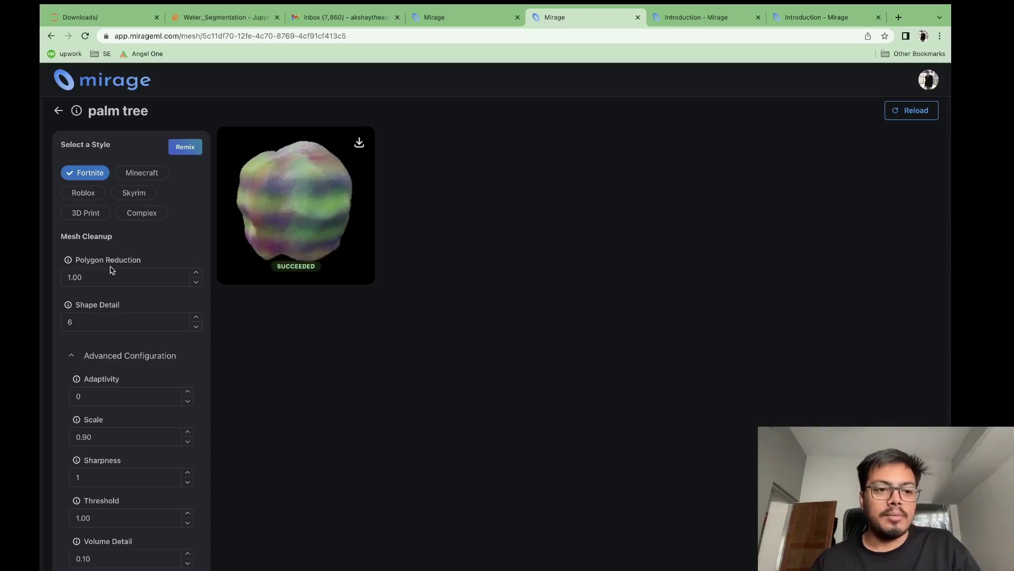
{"action": "mouse_move", "coordinate": [68, 265]}
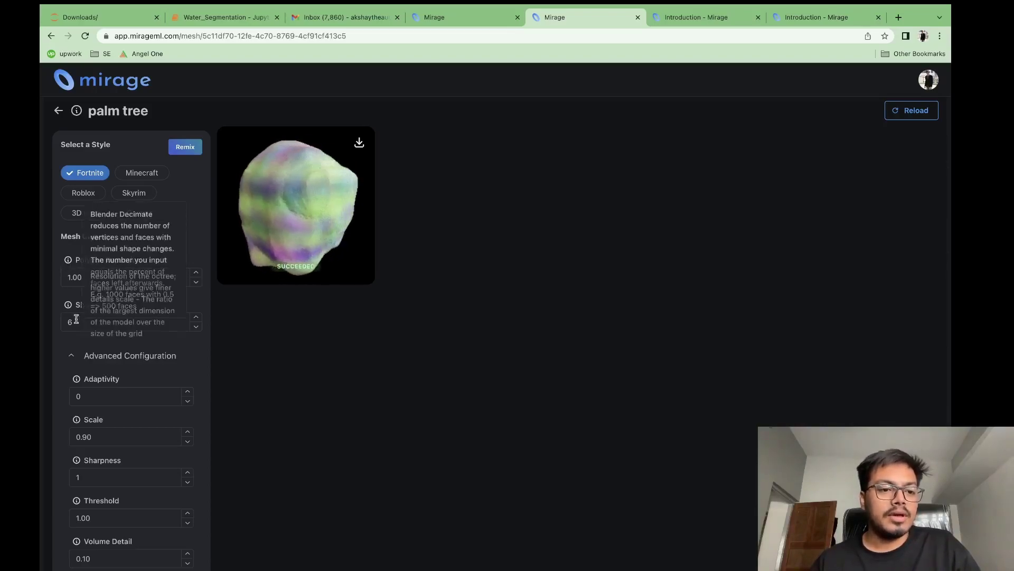
{"action": "mouse_move", "coordinate": [75, 388]}
{"action": "mouse_move", "coordinate": [76, 424]}
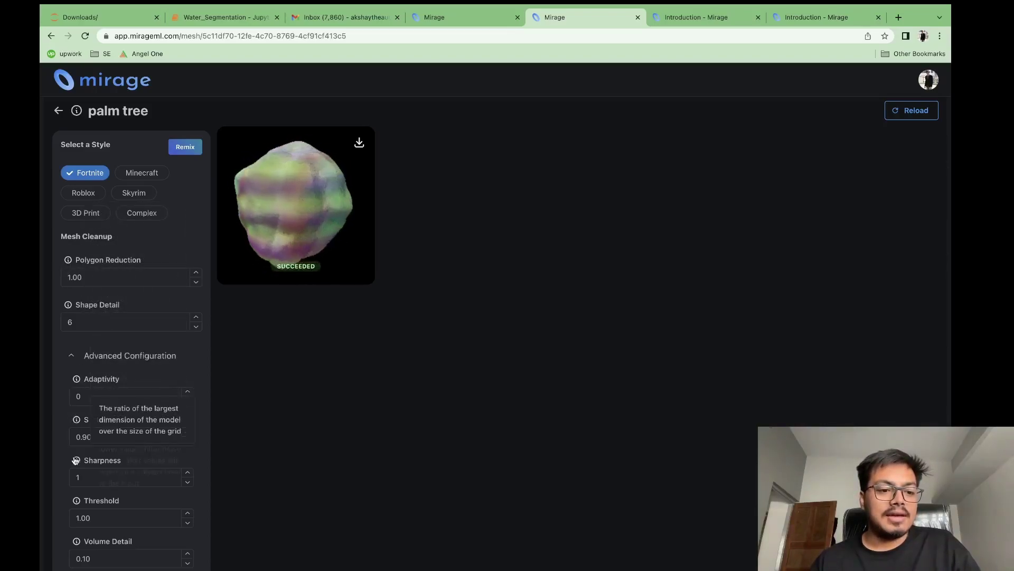
{"action": "scroll", "coordinate": [76, 507], "scroll_direction": "down", "scroll_amount": 3}
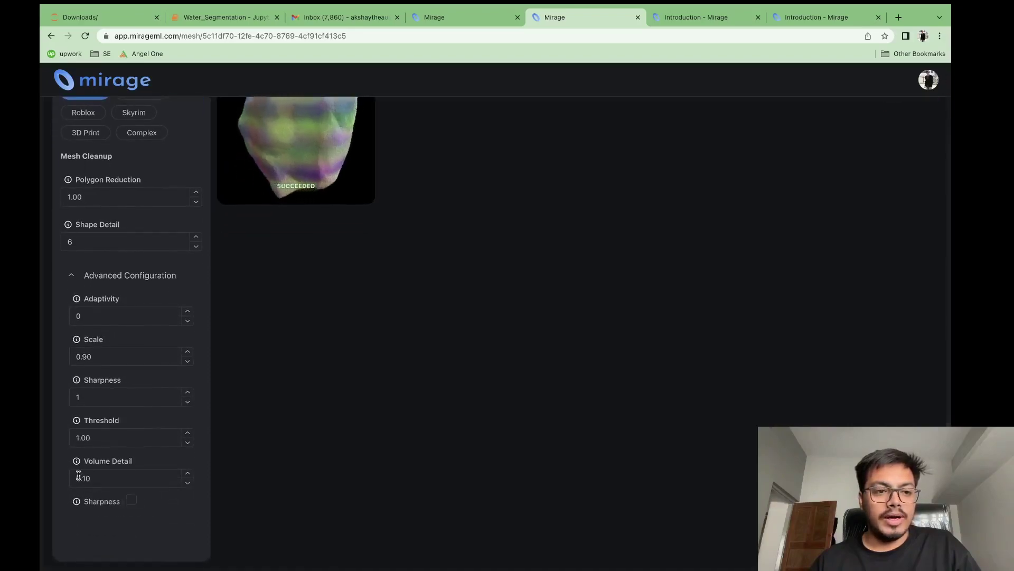
{"action": "scroll", "coordinate": [111, 337], "scroll_direction": "up", "scroll_amount": 3}
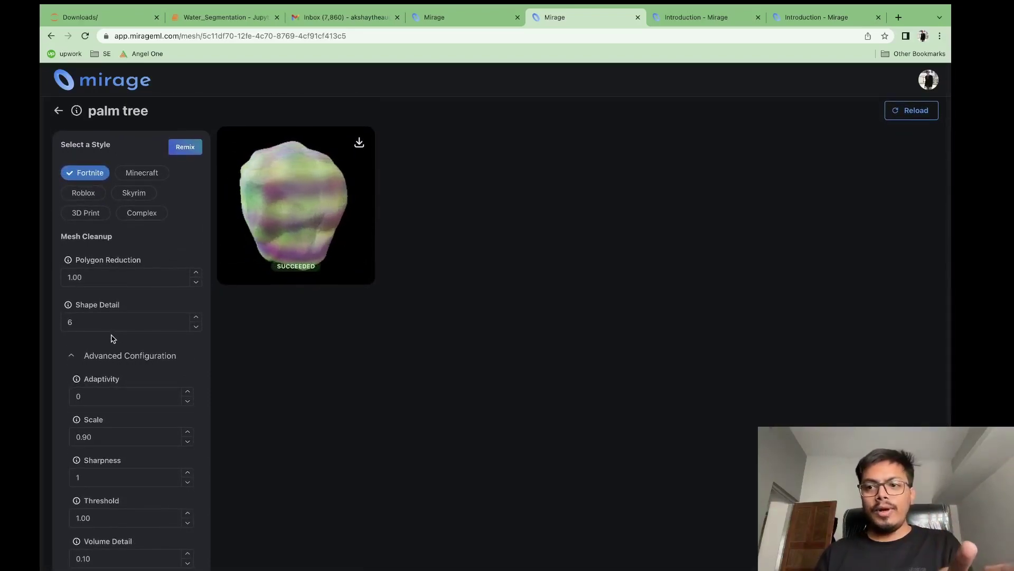
{"action": "mouse_move", "coordinate": [354, 256]}
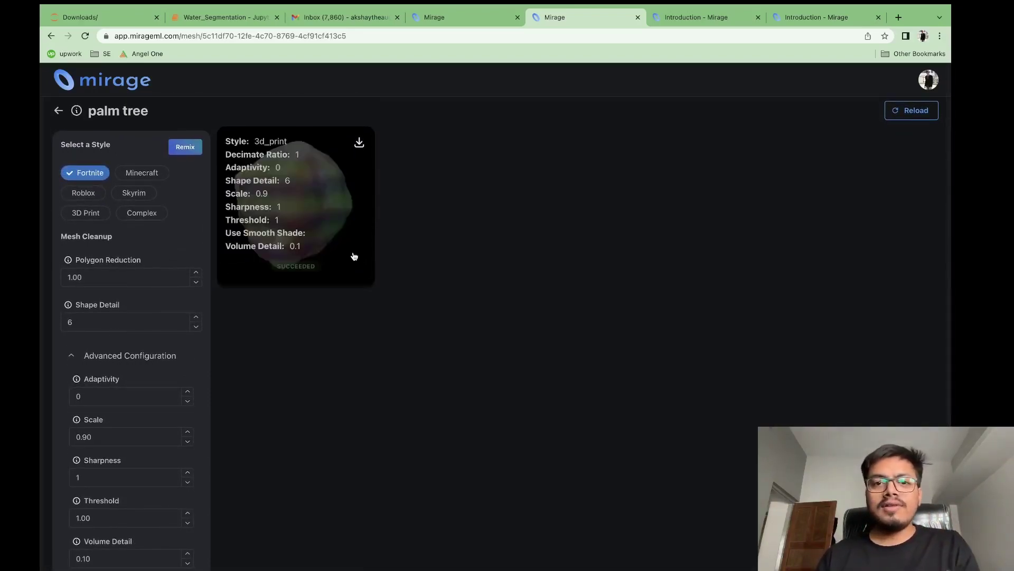
Look through the landing page and both documentation introduction pages, then return to the palm tree page
{"action": "left_click", "coordinate": [470, 17]}
{"action": "left_click", "coordinate": [566, 20]}
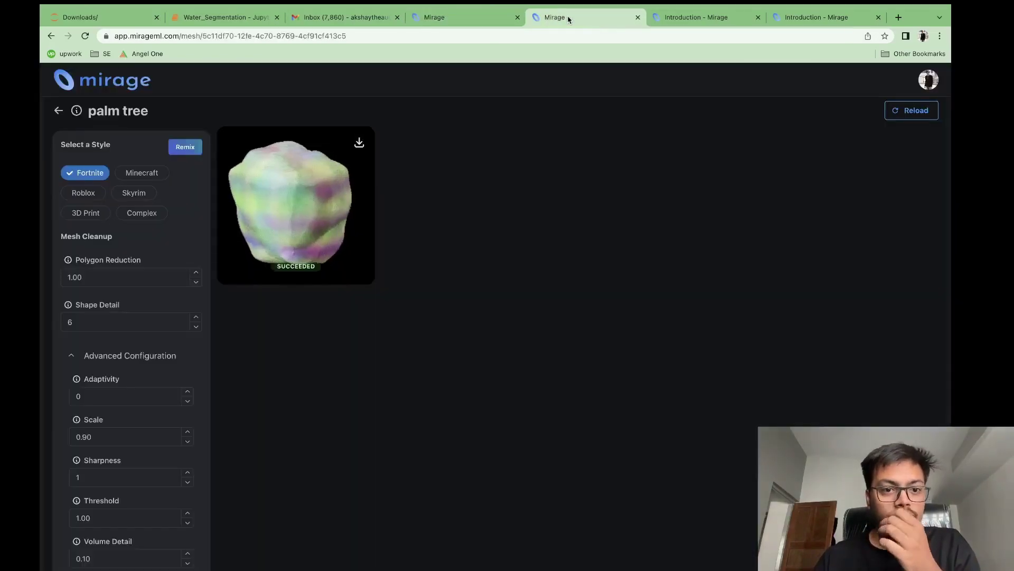
{"action": "left_click", "coordinate": [698, 17]}
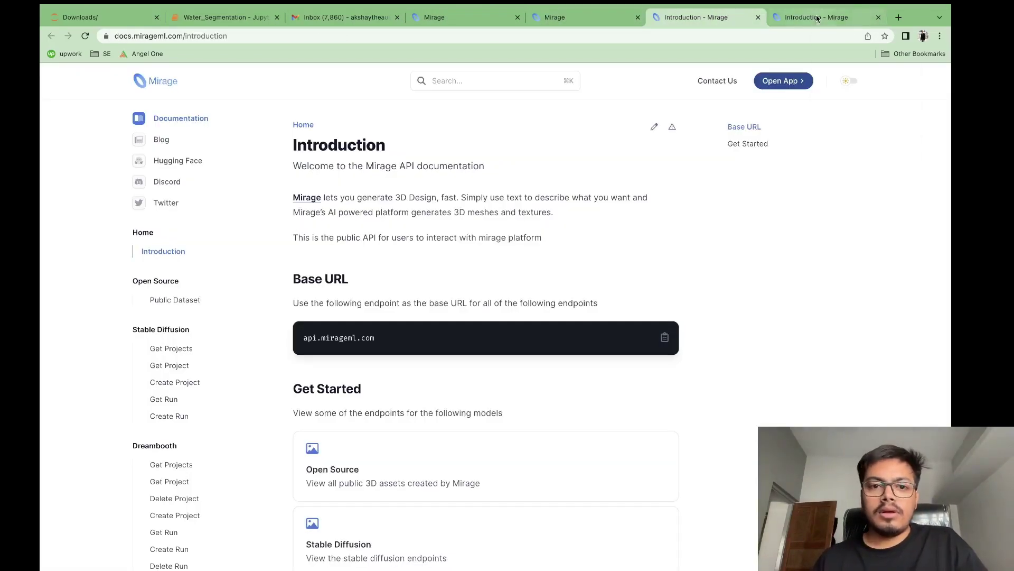
{"action": "left_click", "coordinate": [817, 18]}
{"action": "left_click", "coordinate": [713, 17]}
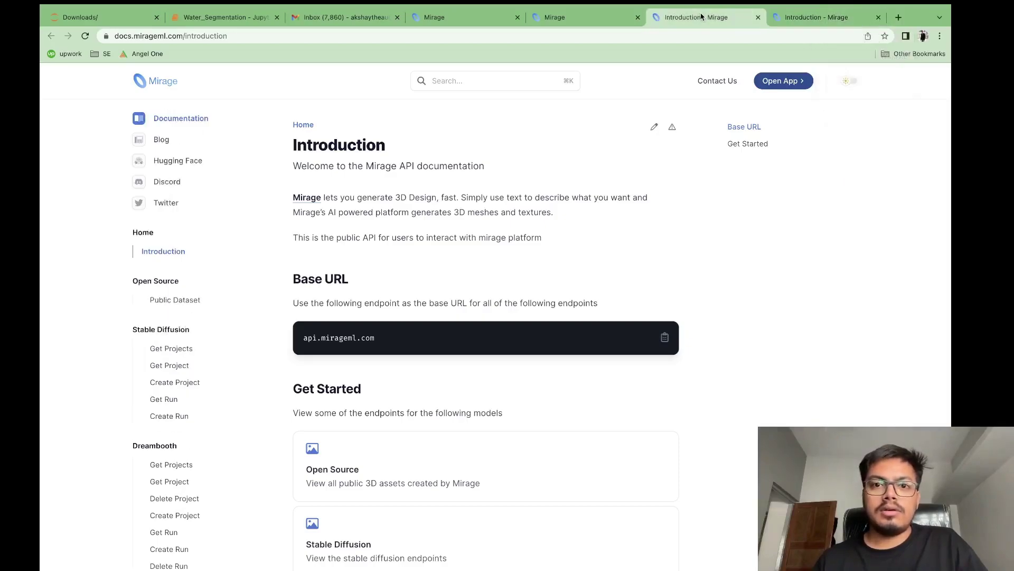
{"action": "left_click", "coordinate": [607, 20]}
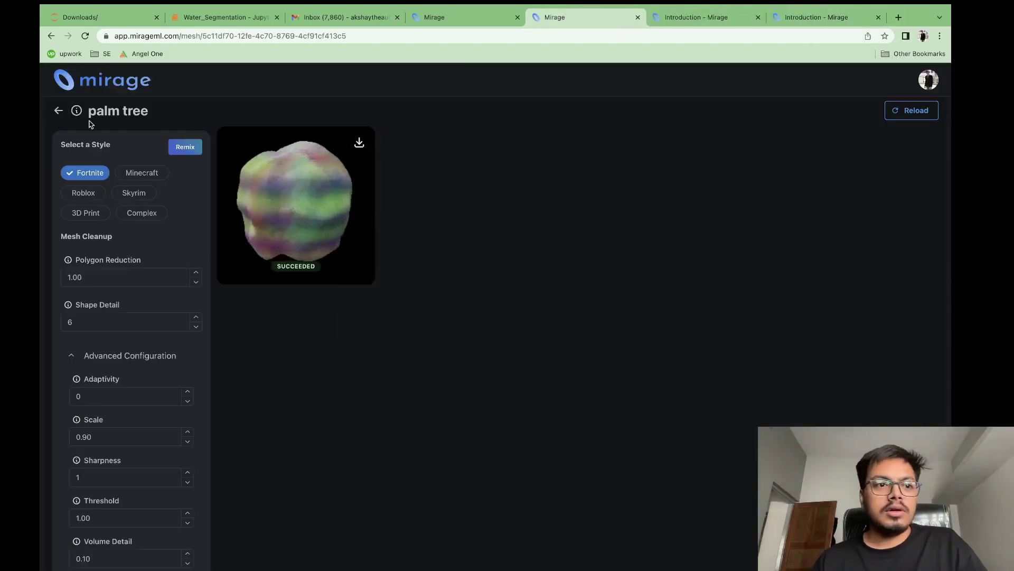
Go back to the profile, view the Lionel Messi mesh details (point-e, base1B), then close them
{"action": "left_click", "coordinate": [58, 111]}
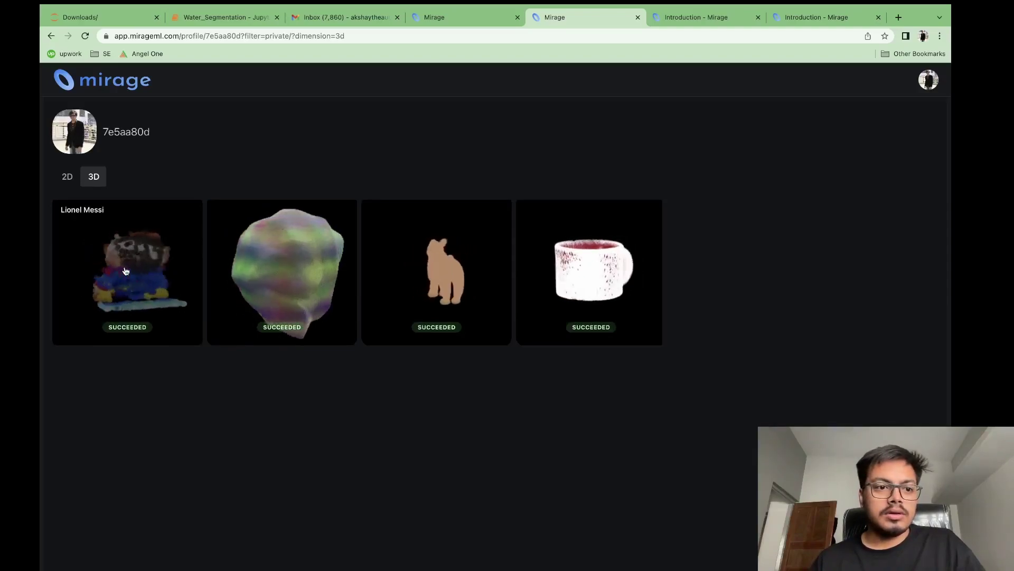
{"action": "left_click", "coordinate": [126, 270]}
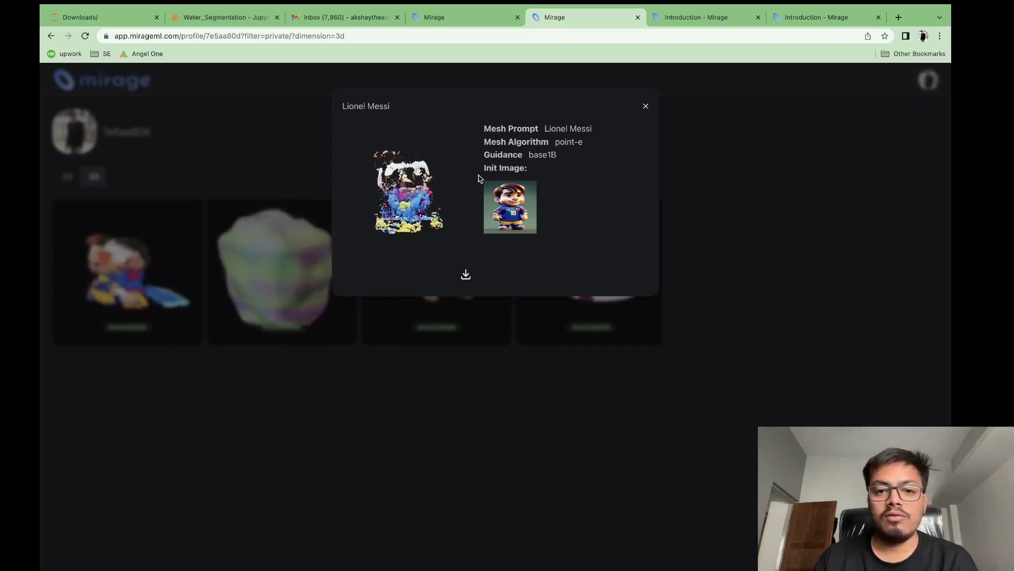
{"action": "left_click", "coordinate": [645, 106]}
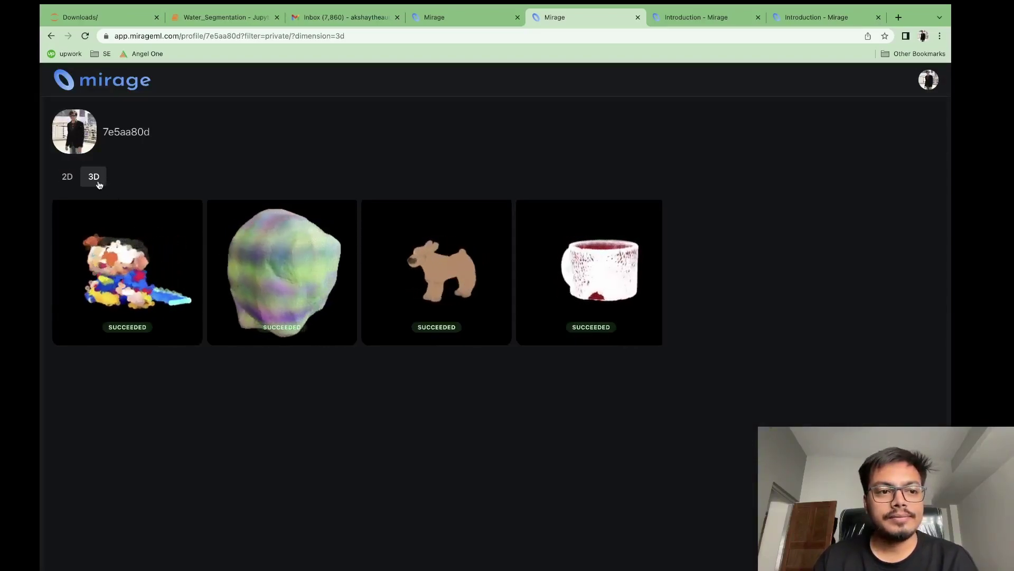
Toggle the profile between 2D and 3D results, then go to the main Create 3D Asset page
{"action": "left_click", "coordinate": [70, 178]}
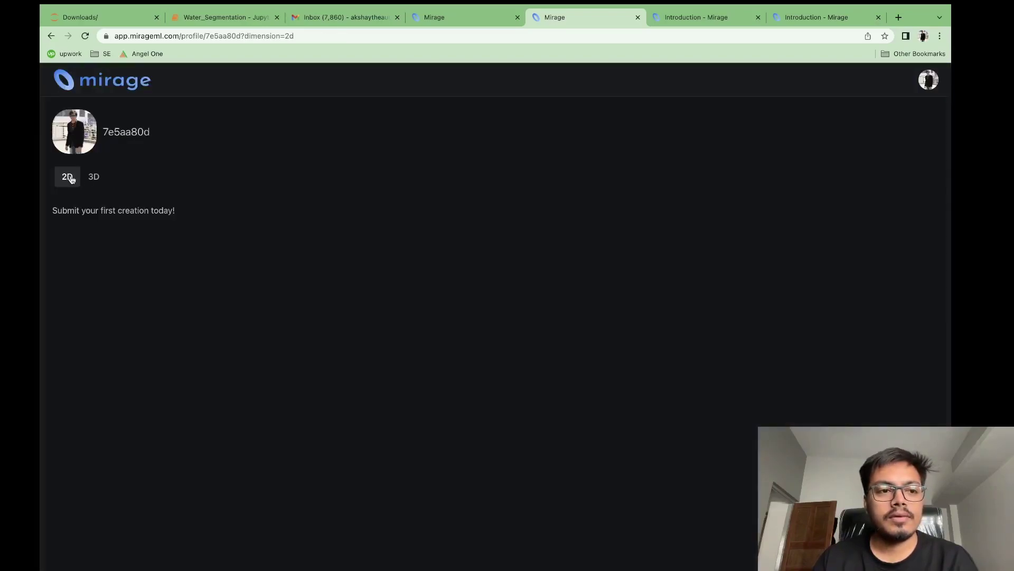
{"action": "left_click", "coordinate": [94, 178]}
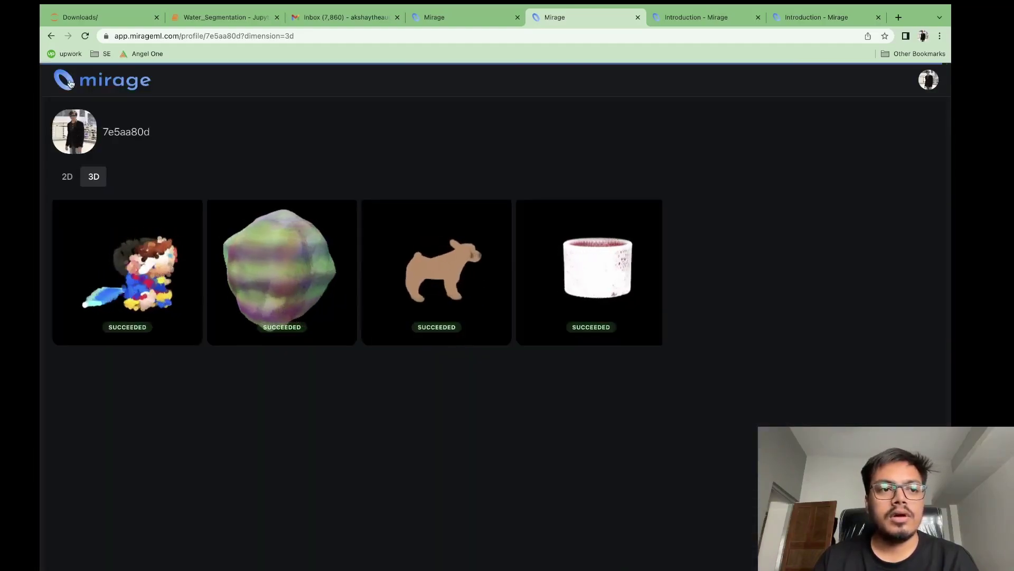
{"action": "left_click", "coordinate": [70, 83]}
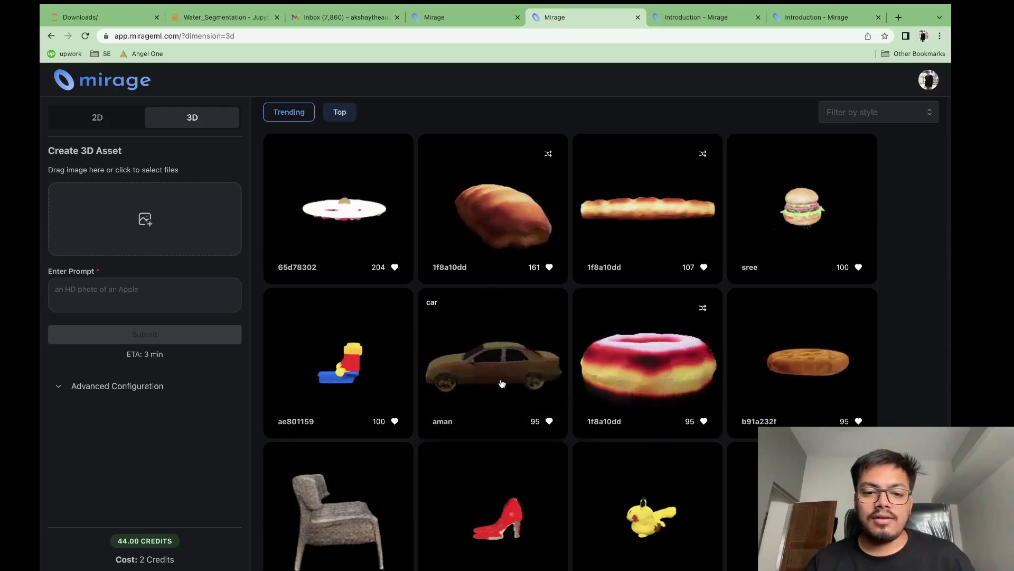
Inspect the trending car model (prompt car, get3d), rotating it and checking download formats, then close it
{"action": "left_click", "coordinate": [482, 371]}
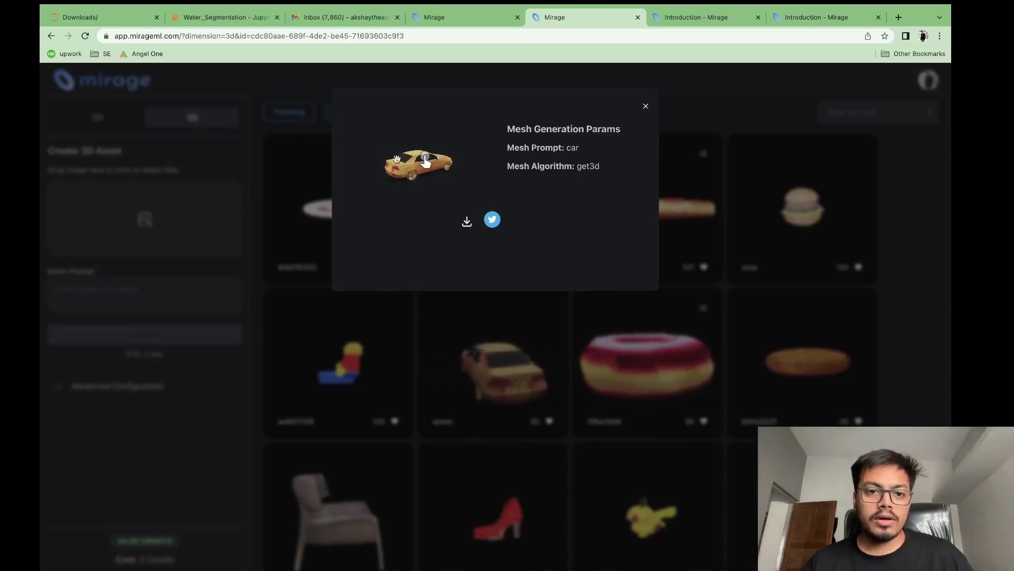
{"action": "mouse_move", "coordinate": [400, 169]}
{"action": "left_mouse_down"}
{"action": "mouse_move", "coordinate": [449, 169]}
{"action": "mouse_move", "coordinate": [416, 163]}
{"action": "left_mouse_up"}
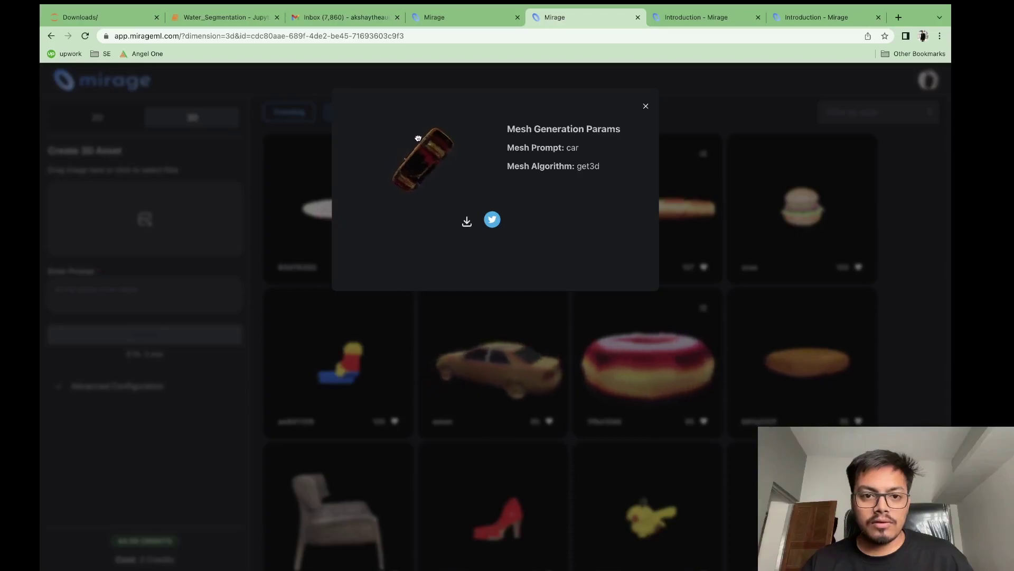
{"action": "left_click_drag", "start_coordinate": [410, 159], "coordinate": [435, 164]}
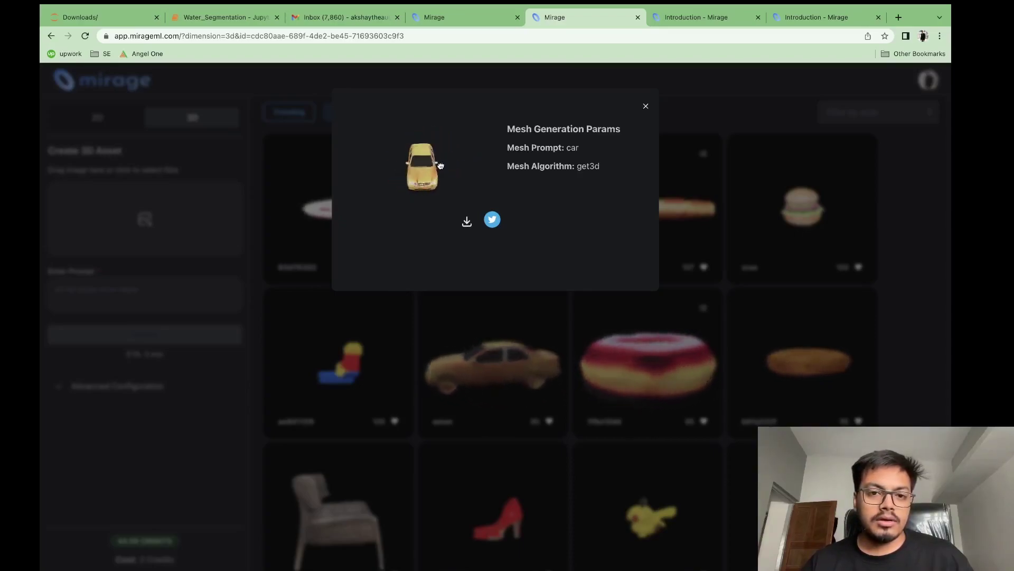
{"action": "left_click", "coordinate": [467, 222]}
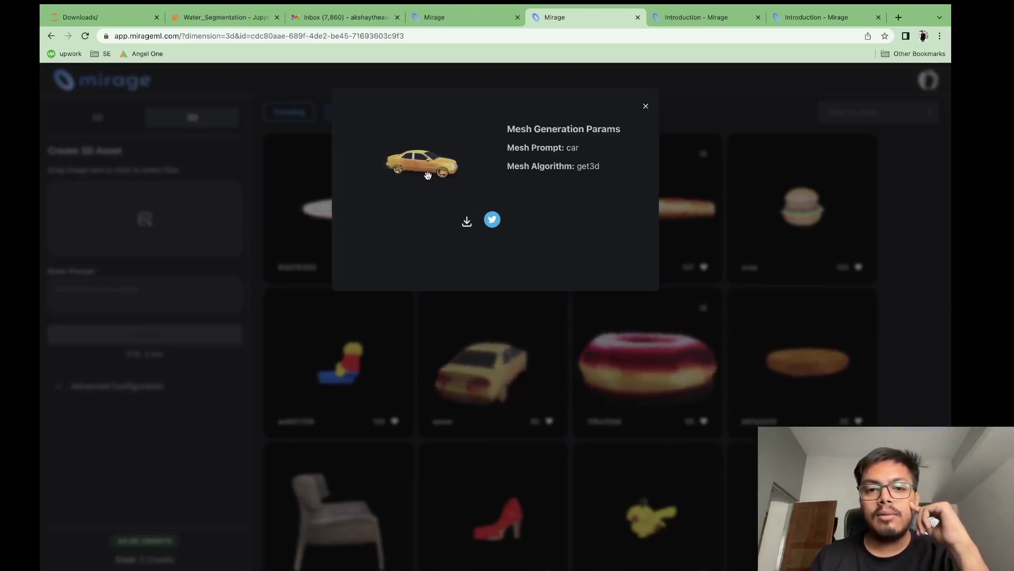
{"action": "left_click", "coordinate": [645, 107]}
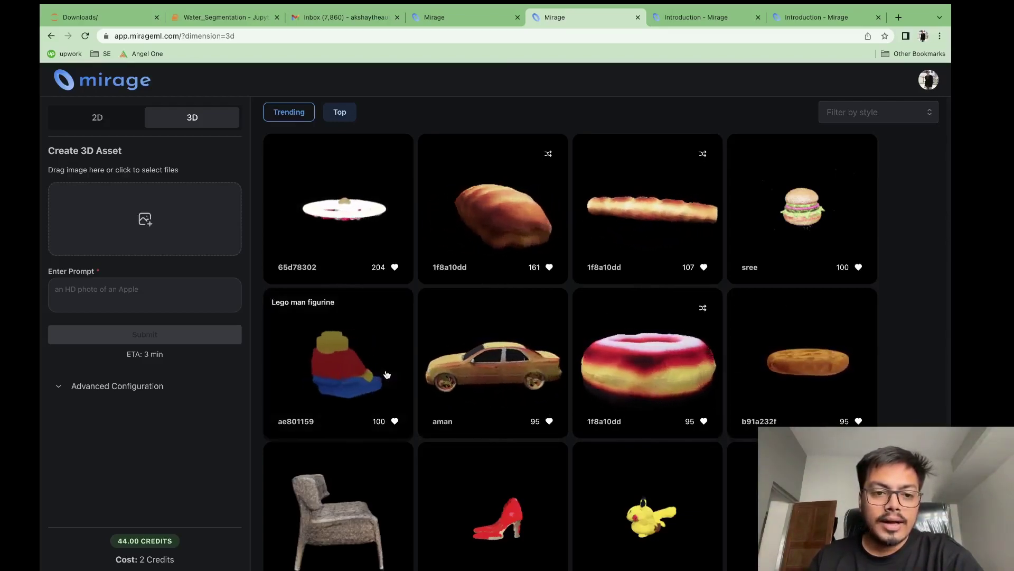
{"action": "scroll", "coordinate": [427, 389], "scroll_direction": "down", "scroll_amount": 3}
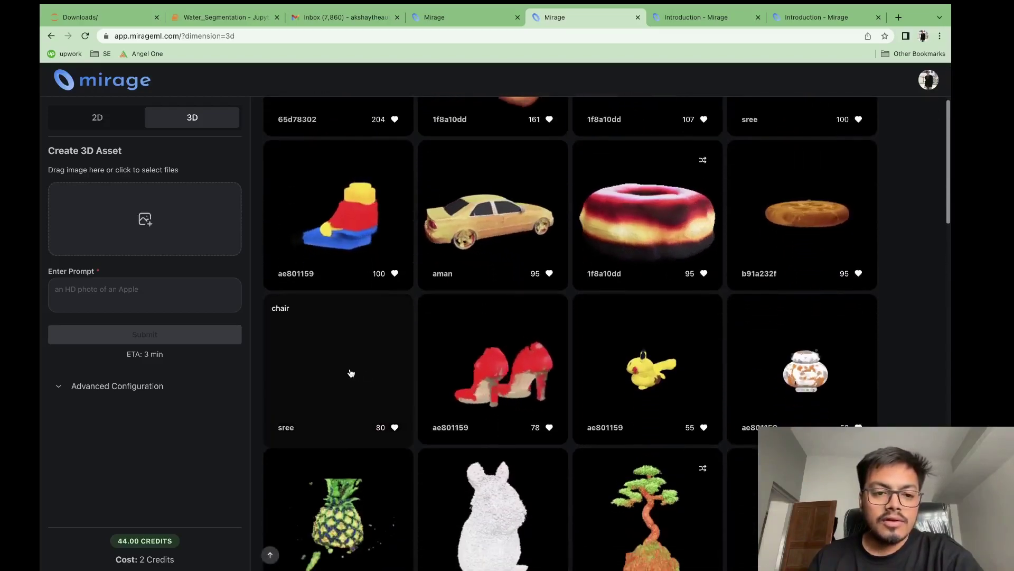
{"action": "scroll", "coordinate": [350, 506], "scroll_direction": "down", "scroll_amount": 2}
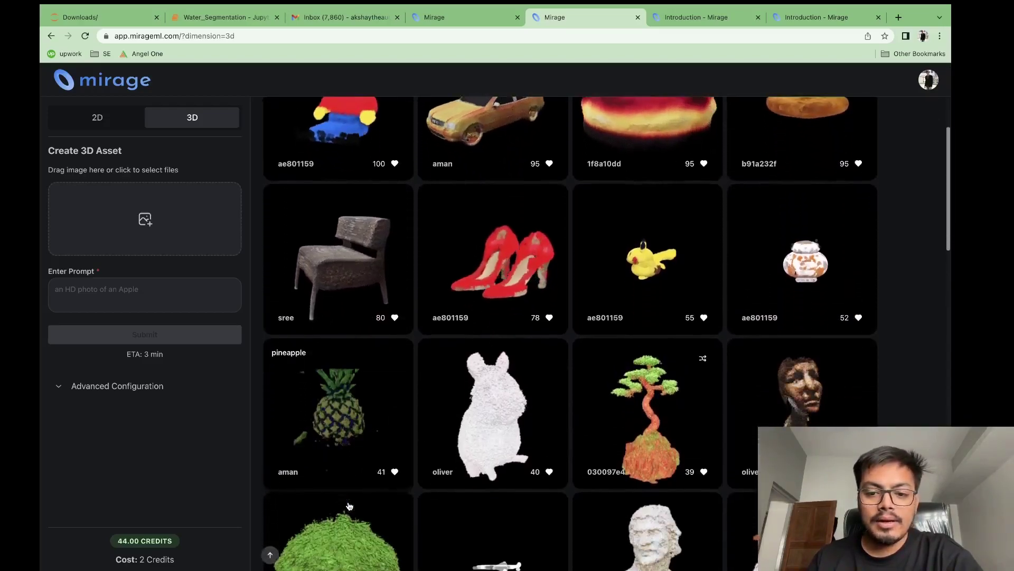
{"action": "scroll", "coordinate": [634, 431], "scroll_direction": "down", "scroll_amount": 6}
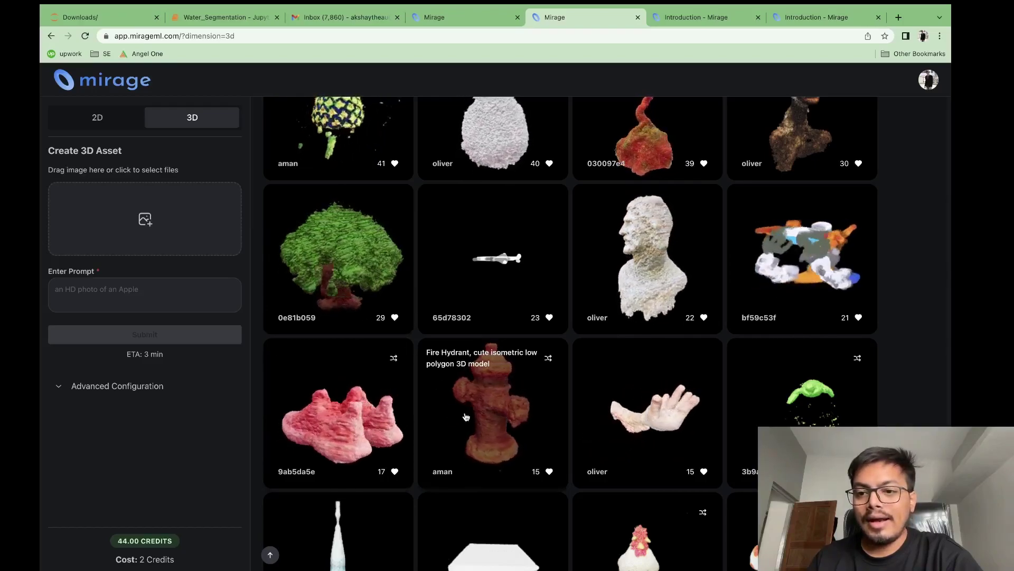
{"action": "scroll", "coordinate": [466, 416], "scroll_direction": "down", "scroll_amount": 5}
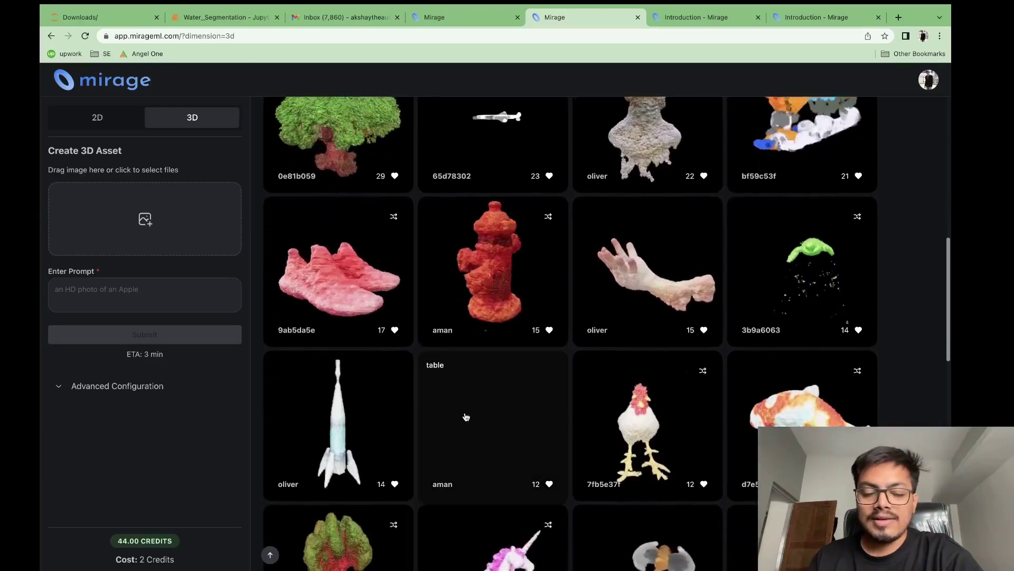
{"action": "scroll", "coordinate": [466, 417], "scroll_direction": "down", "scroll_amount": 1}
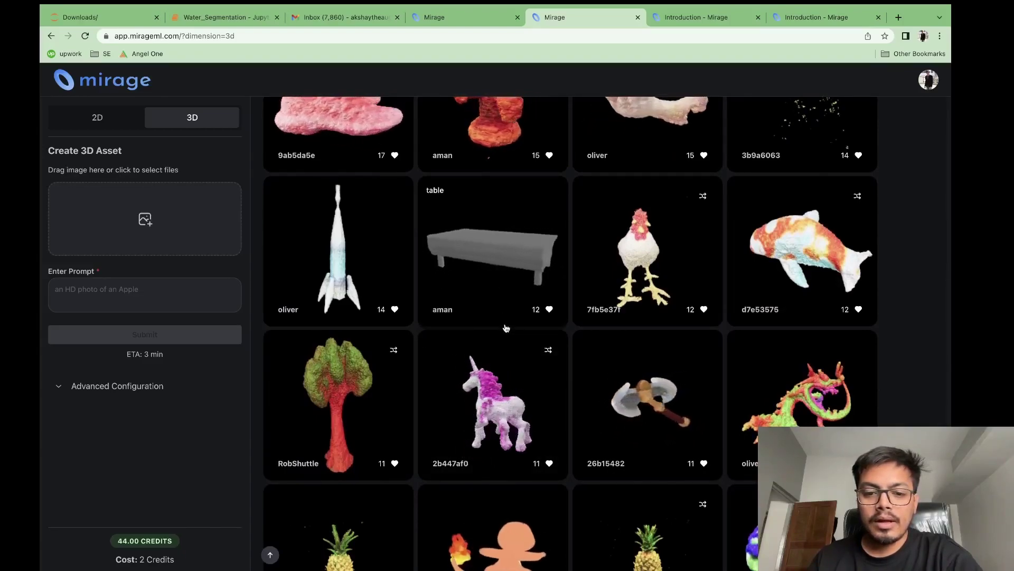
{"action": "scroll", "coordinate": [503, 385], "scroll_direction": "up", "scroll_amount": 3}
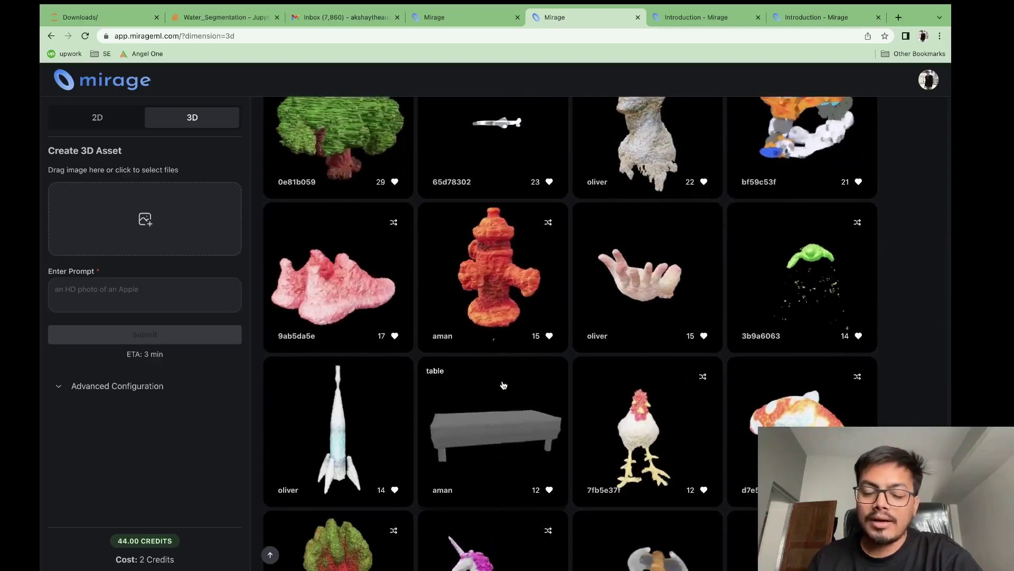
{"action": "scroll", "coordinate": [504, 385], "scroll_direction": "up", "scroll_amount": 3}
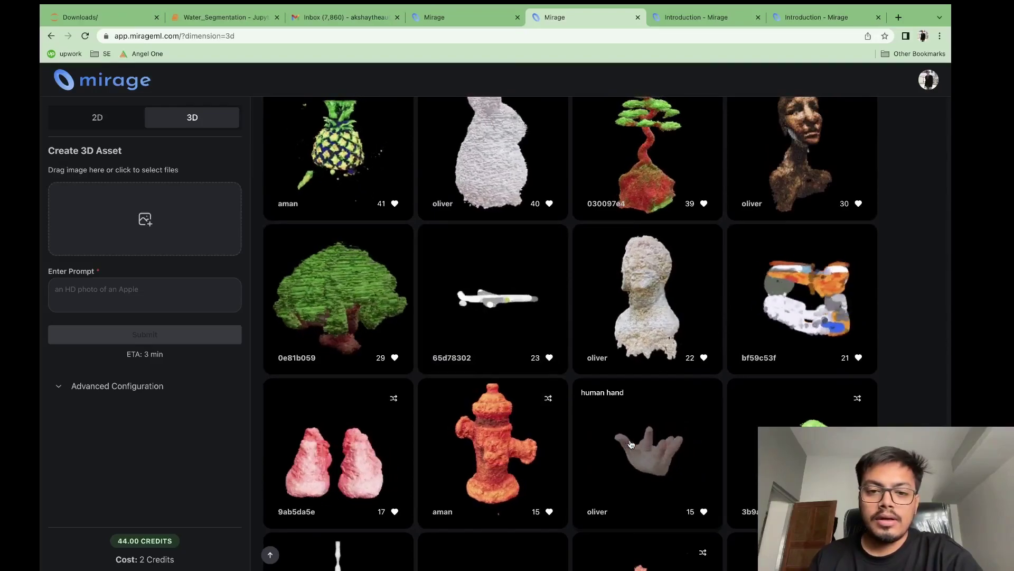
{"action": "scroll", "coordinate": [631, 444], "scroll_direction": "down", "scroll_amount": 7}
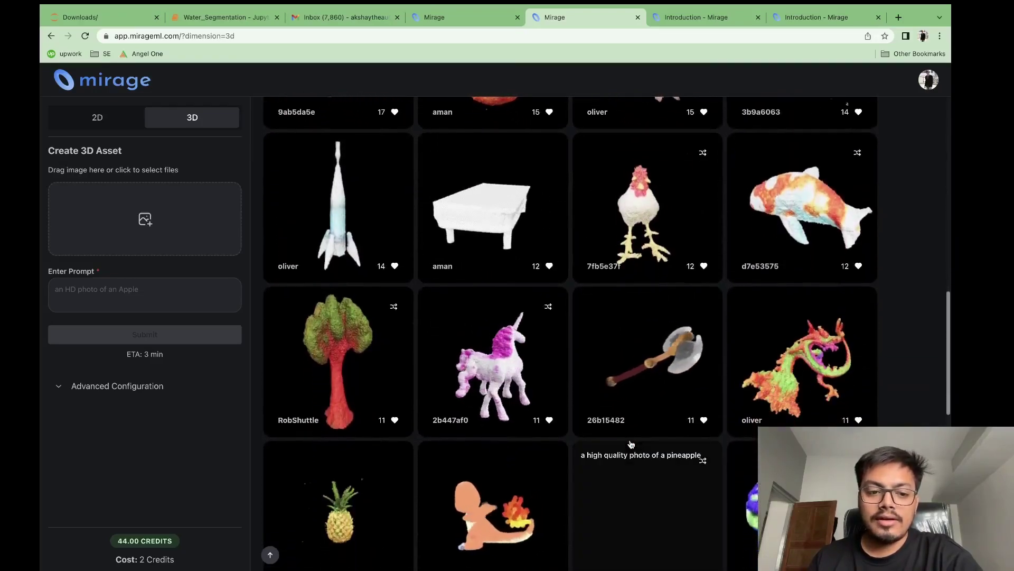
{"action": "scroll", "coordinate": [631, 443], "scroll_direction": "down", "scroll_amount": 4}
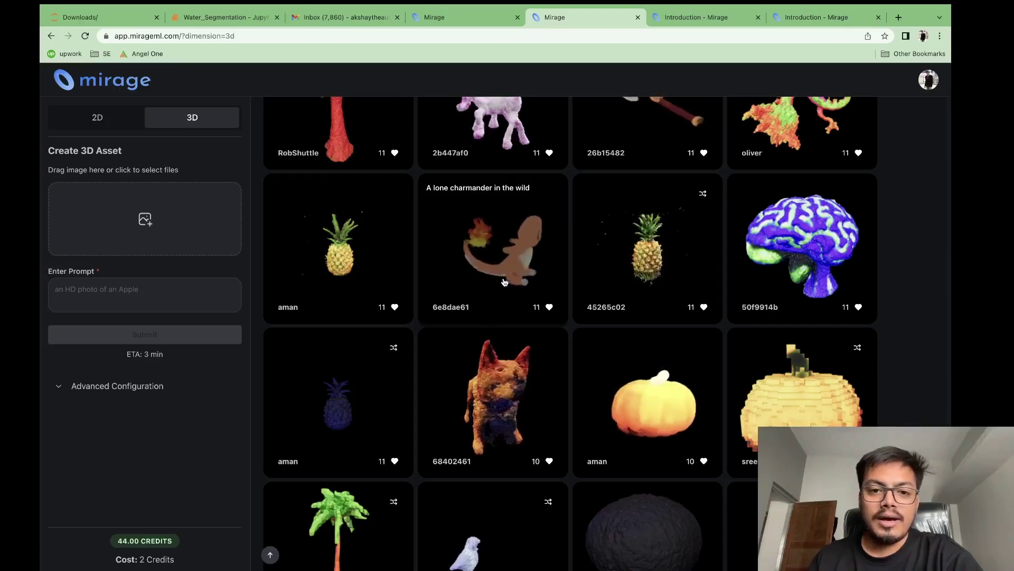
{"action": "scroll", "coordinate": [664, 238], "scroll_direction": "down", "scroll_amount": 2}
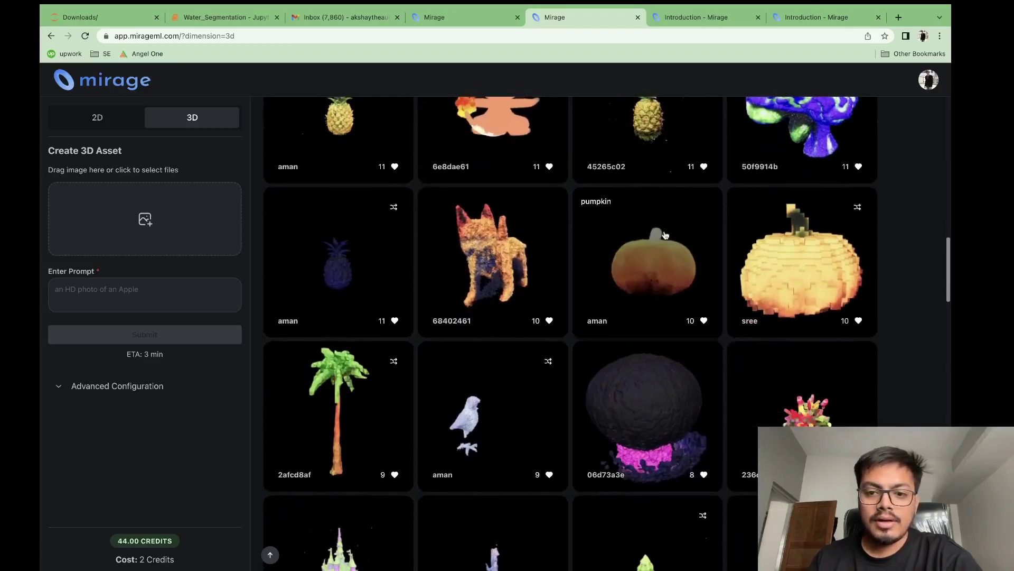
{"action": "left_click", "coordinate": [665, 238]}
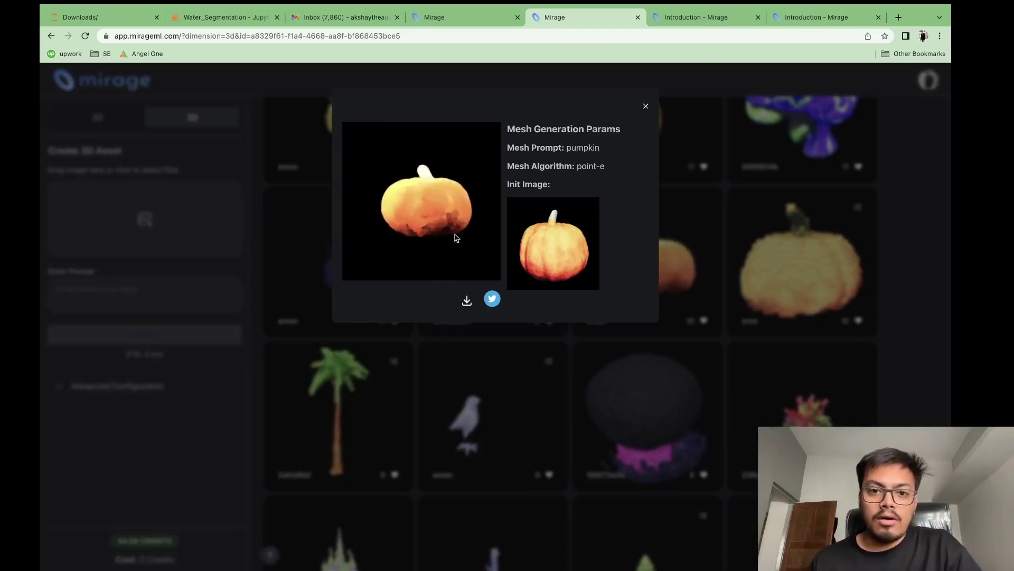
{"action": "left_click", "coordinate": [648, 108]}
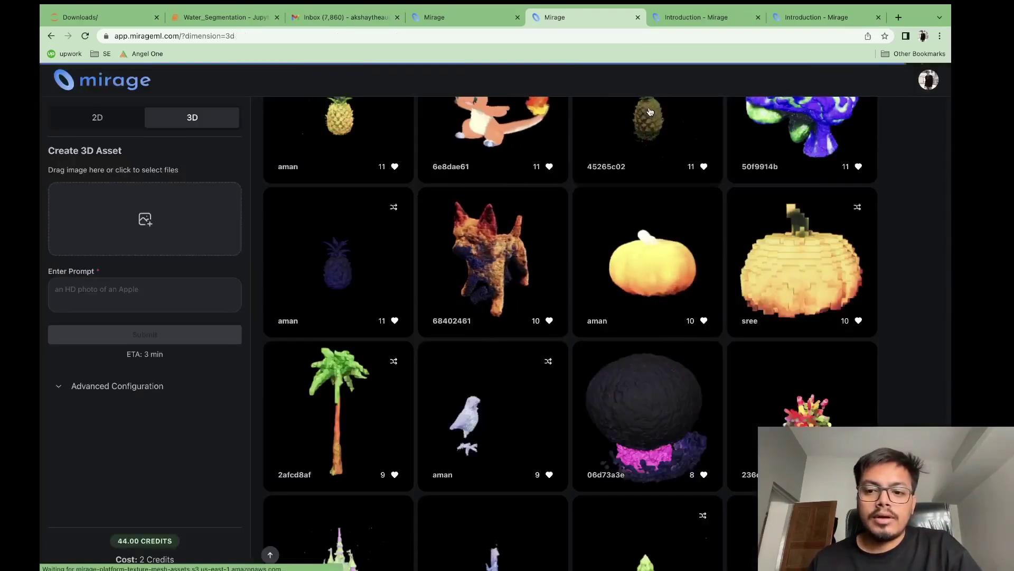
Upload the bearded cartoon portrait JPEG (4da45209) from Downloads as the source image
{"action": "scroll", "coordinate": [566, 369], "scroll_direction": "down", "scroll_amount": 3}
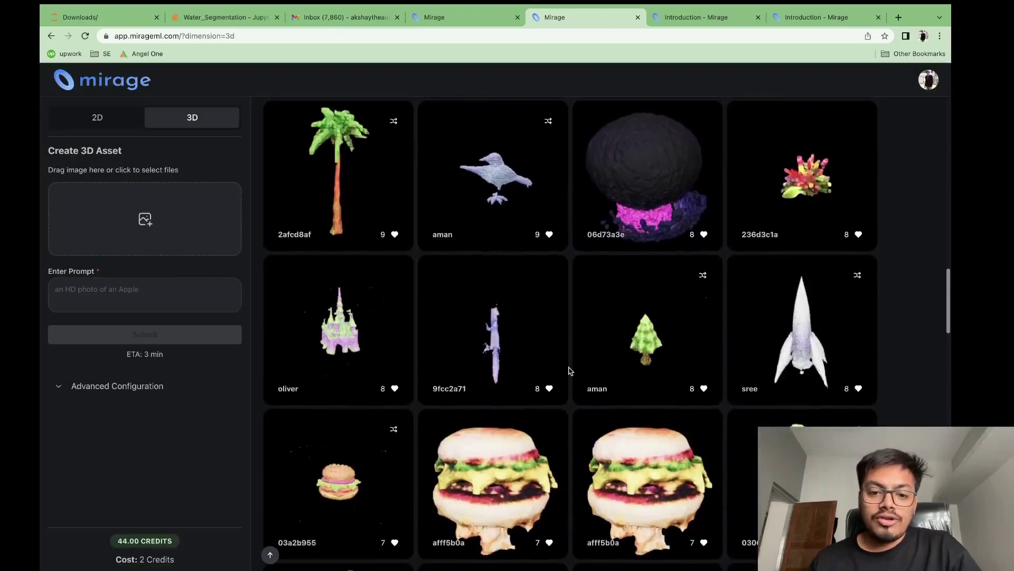
{"action": "scroll", "coordinate": [566, 370], "scroll_direction": "up", "scroll_amount": 4}
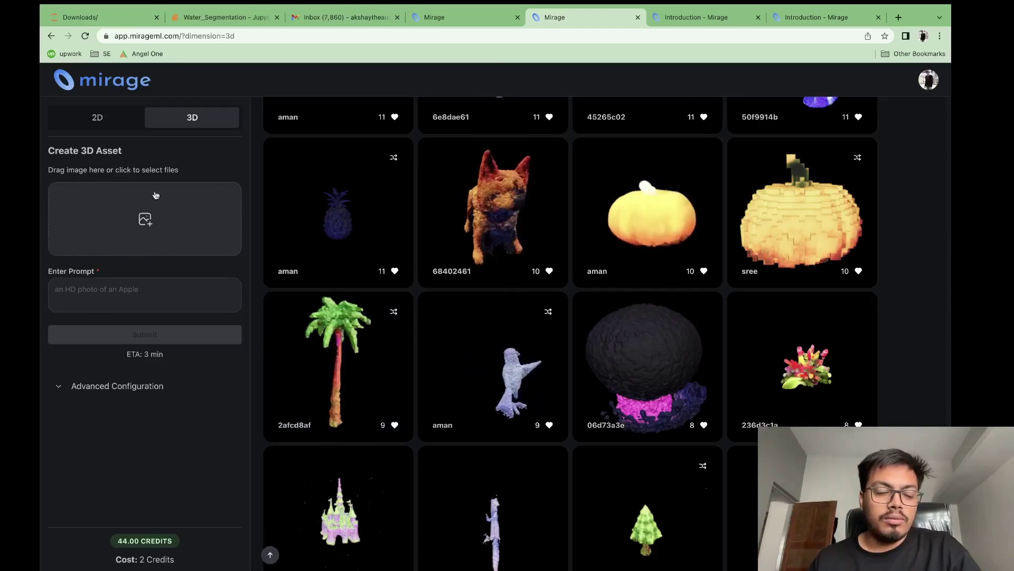
{"action": "left_click", "coordinate": [146, 231]}
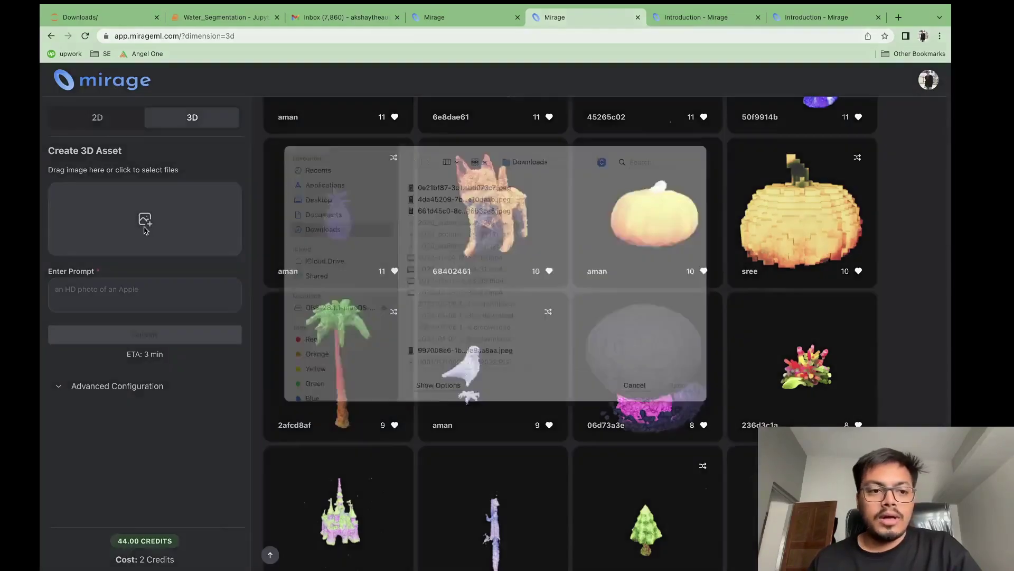
{"action": "left_click", "coordinate": [441, 227]}
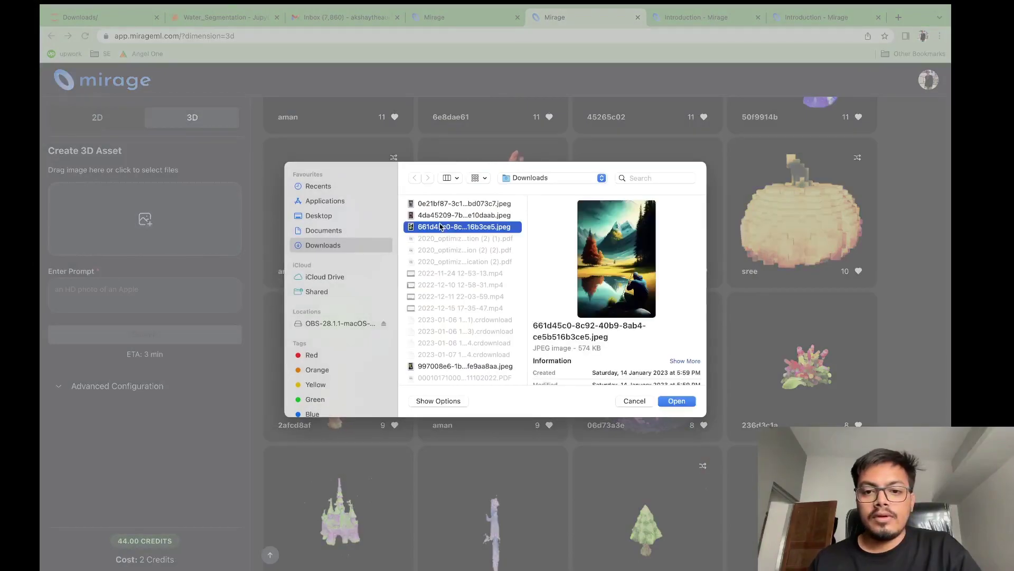
{"action": "left_click", "coordinate": [451, 216]}
{"action": "left_click", "coordinate": [458, 205]}
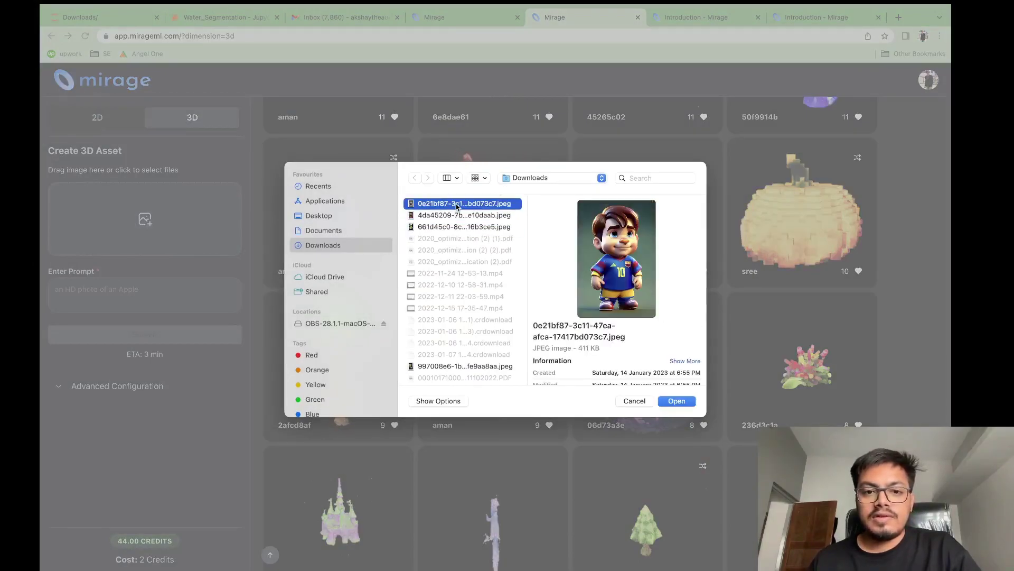
{"action": "left_click", "coordinate": [457, 215]}
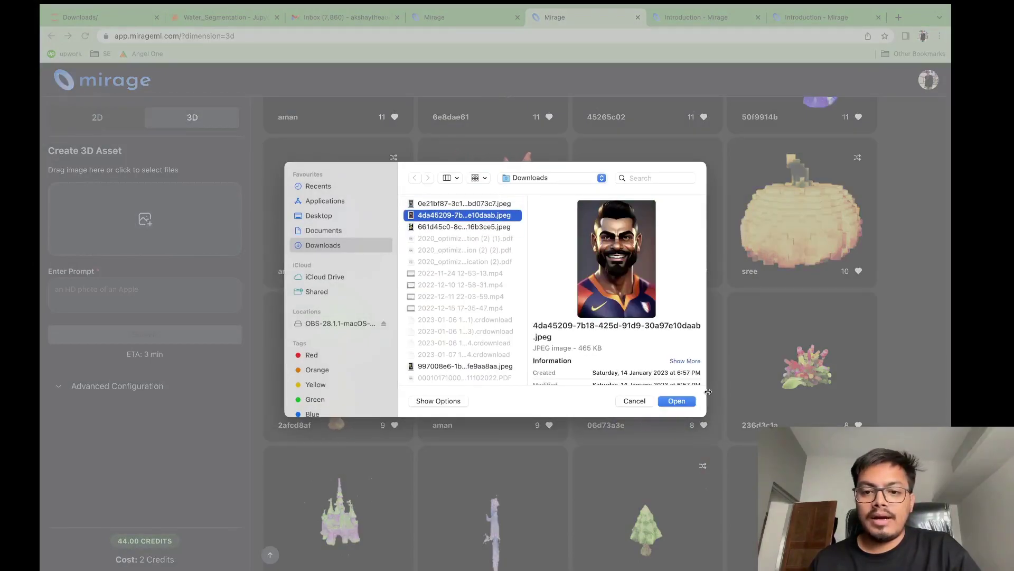
{"action": "left_click", "coordinate": [677, 401]}
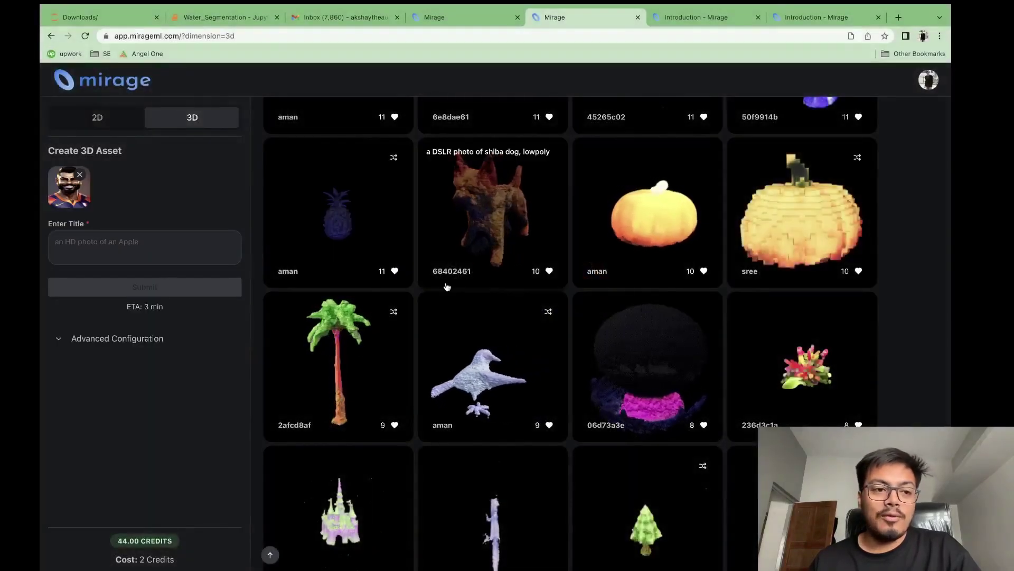
Enter the portrait subject's name as the asset title and expand Advanced Configuration
{"action": "left_click", "coordinate": [144, 247]}
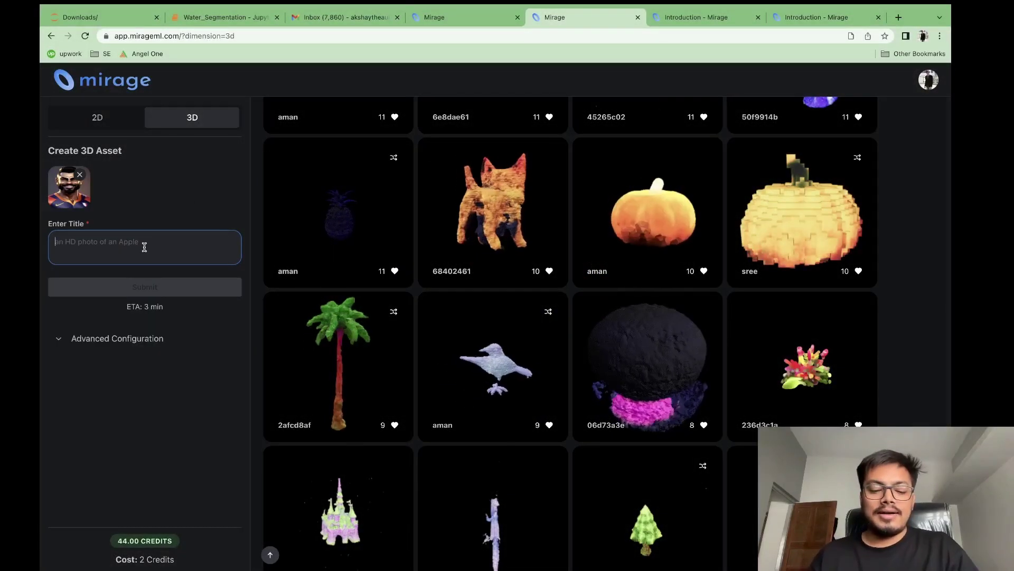
{"action": "type", "text": "Virat "}
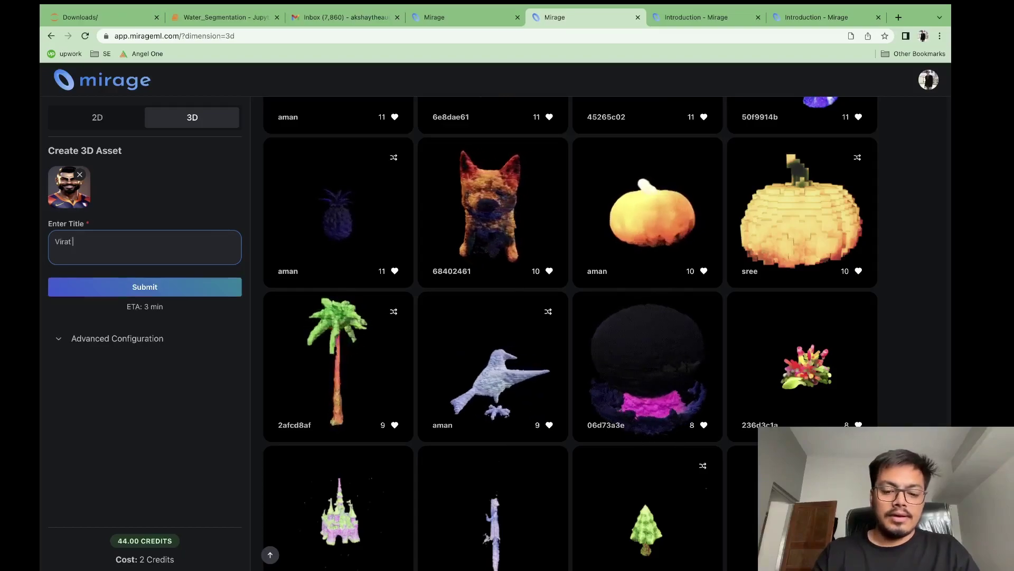
{"action": "type", "text": "Kohli"}
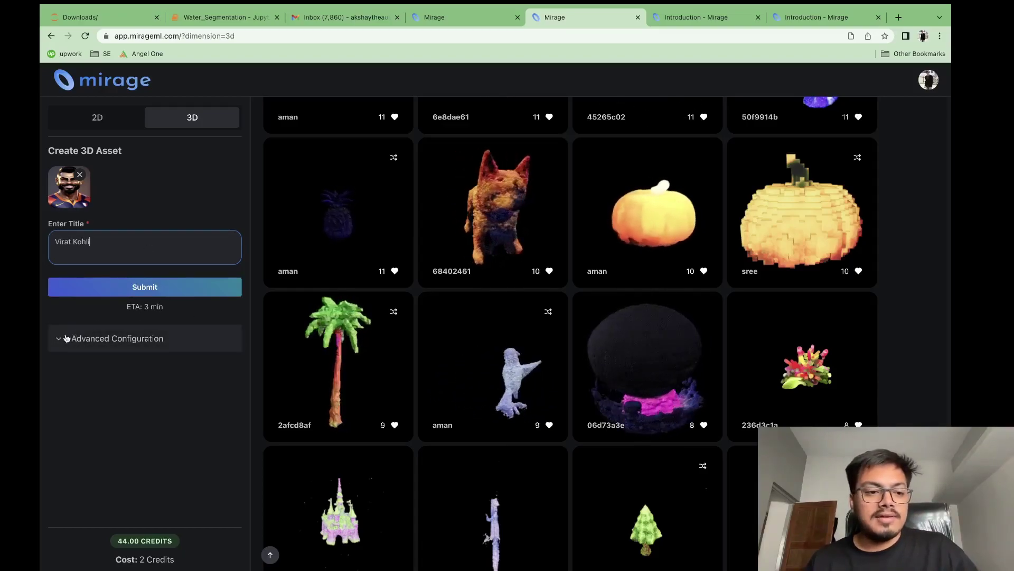
{"action": "left_click", "coordinate": [118, 339]}
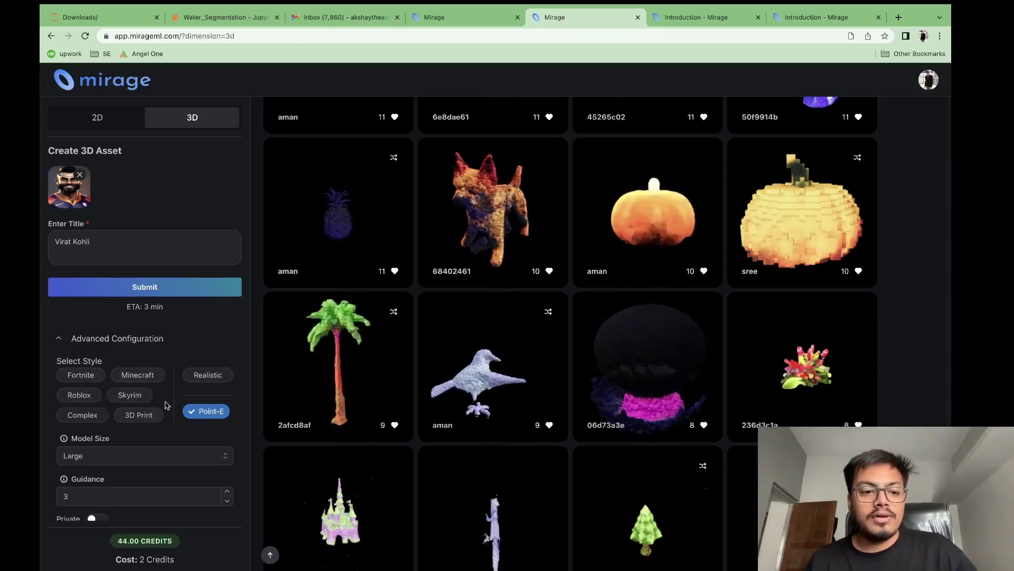
Try the Realistic, Minecraft, Skyrim, 3D Print and Complex styles, then settle on Point-E
{"action": "left_click", "coordinate": [208, 374]}
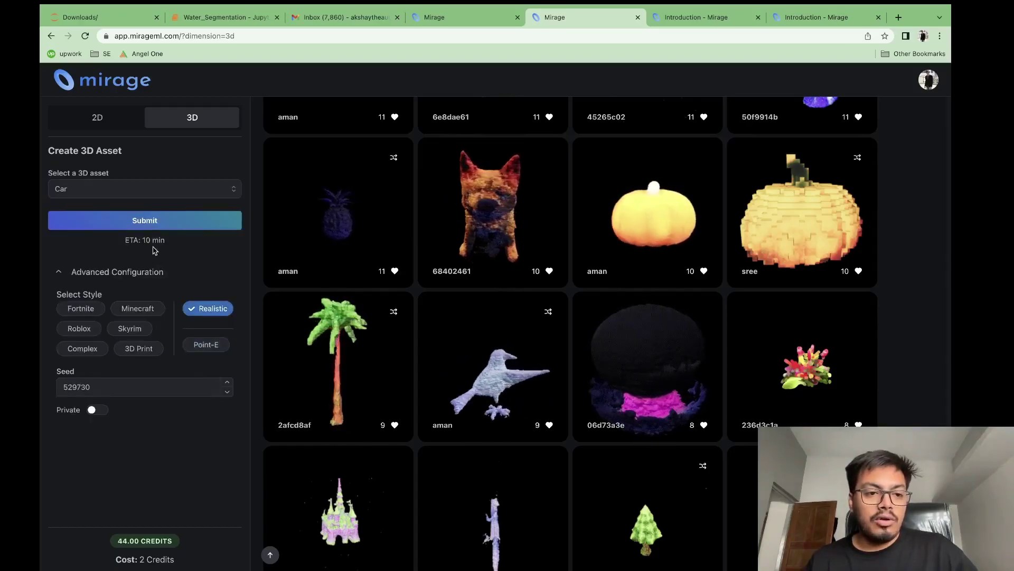
{"action": "left_click", "coordinate": [145, 311]}
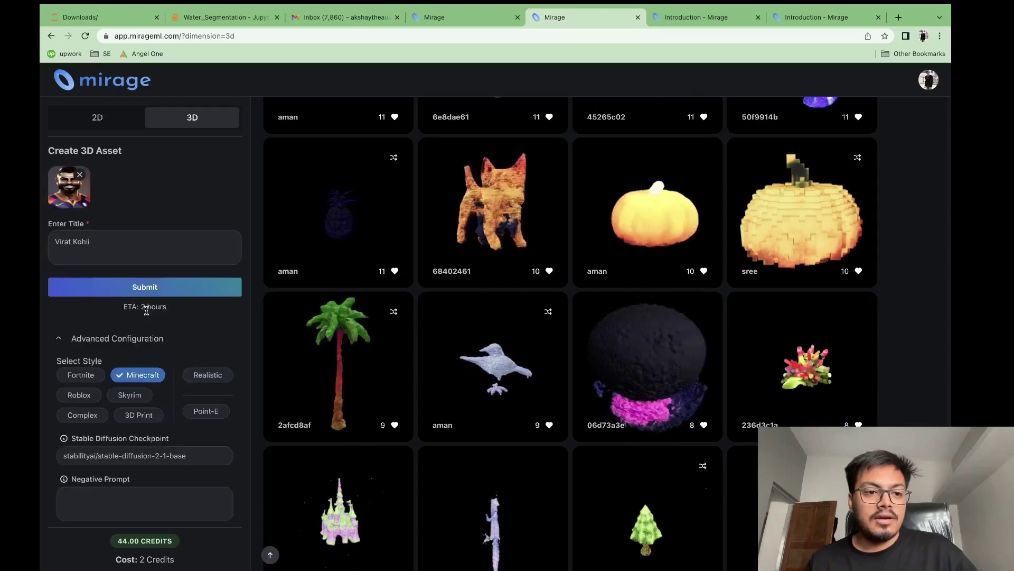
{"action": "left_click", "coordinate": [139, 400]}
{"action": "left_click", "coordinate": [144, 376]}
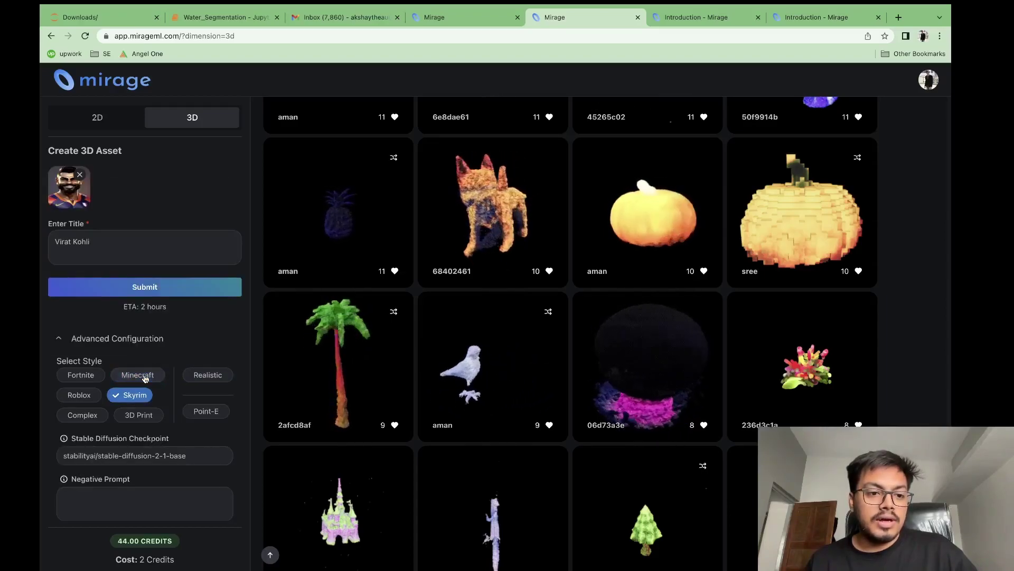
{"action": "left_click", "coordinate": [142, 416]}
{"action": "left_click", "coordinate": [135, 396]}
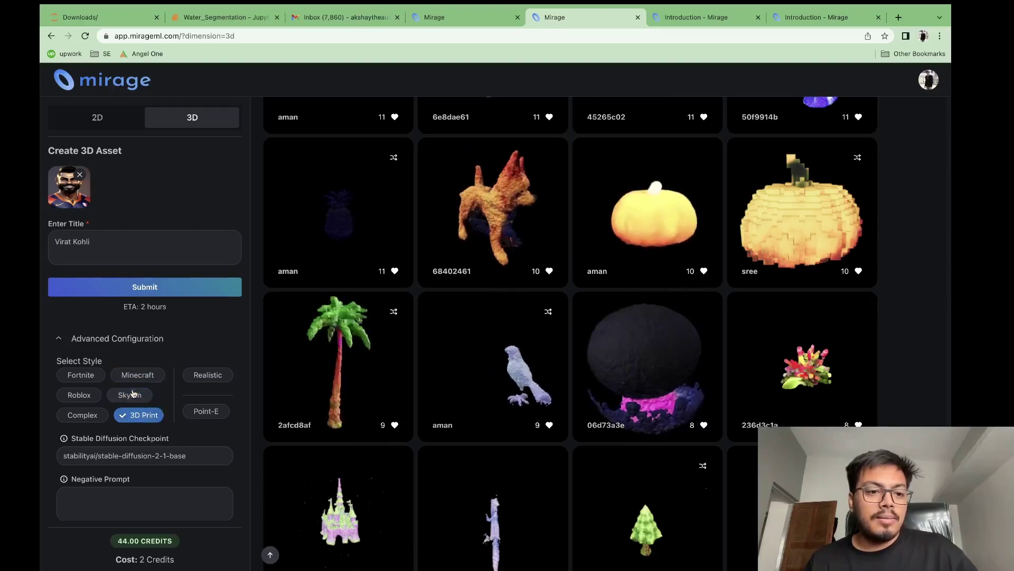
{"action": "left_click", "coordinate": [89, 415]}
{"action": "left_click", "coordinate": [89, 416]}
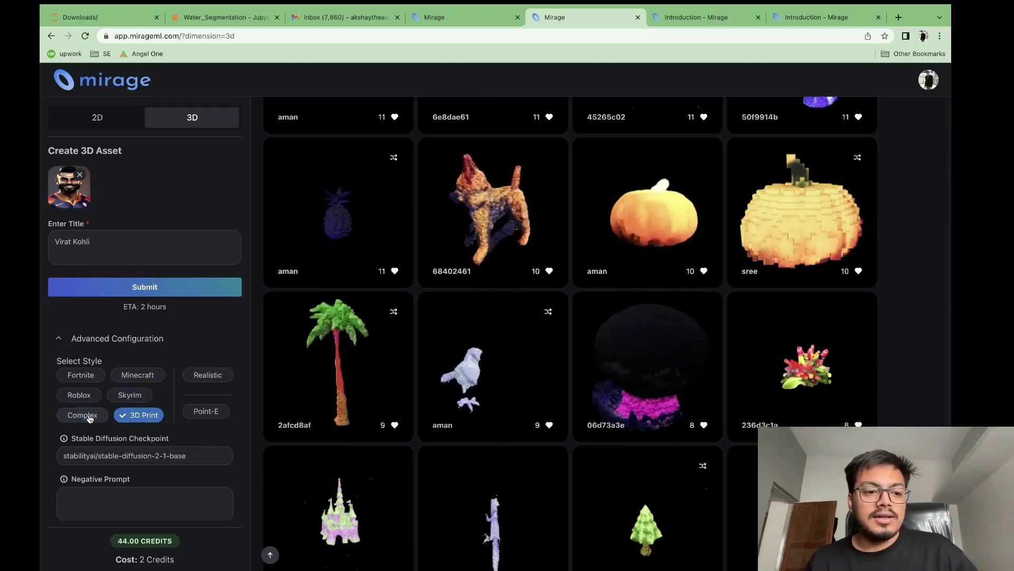
{"action": "left_click", "coordinate": [140, 417]}
{"action": "left_click", "coordinate": [206, 412]}
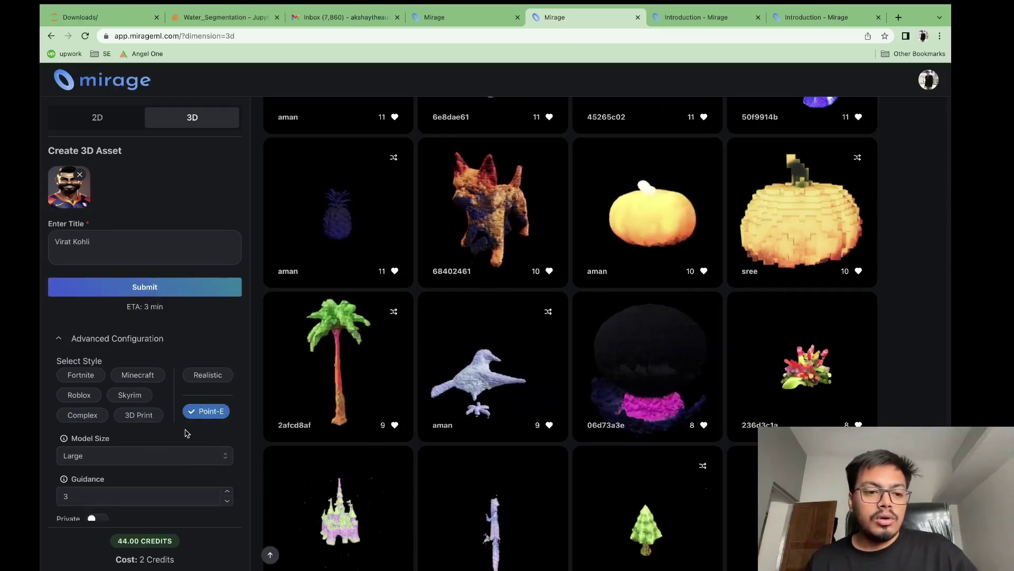
Check the model size list, leaving it at Large, and re-expand Advanced Configuration
{"action": "scroll", "coordinate": [186, 434], "scroll_direction": "down", "scroll_amount": 1}
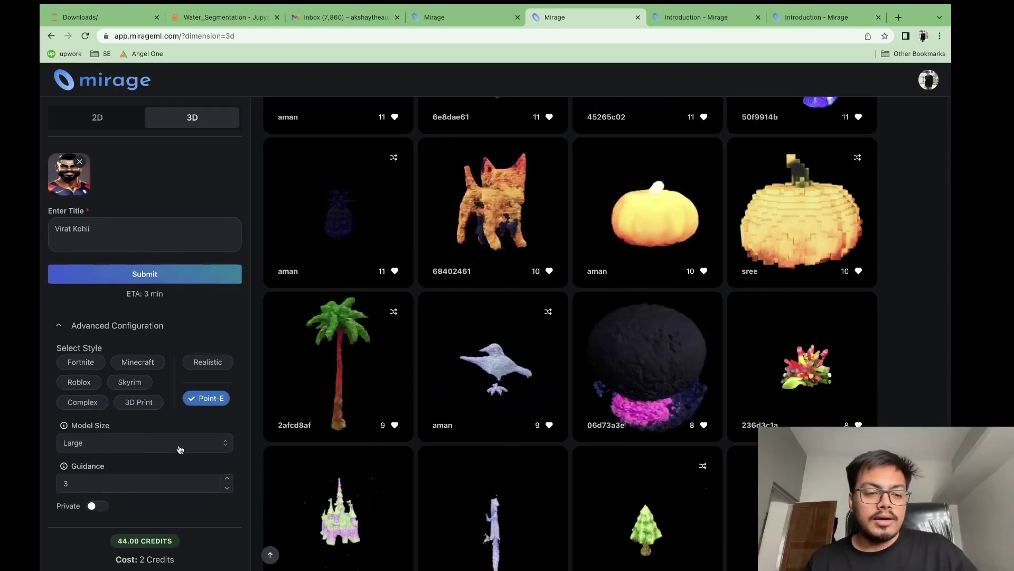
{"action": "left_click", "coordinate": [189, 448]}
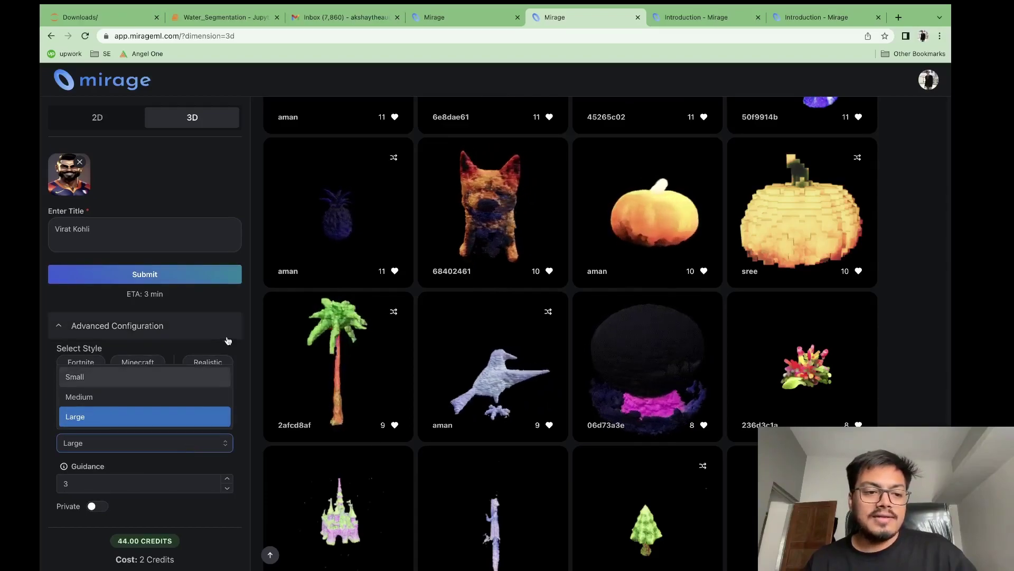
{"action": "left_click", "coordinate": [230, 324]}
{"action": "left_click", "coordinate": [231, 324]}
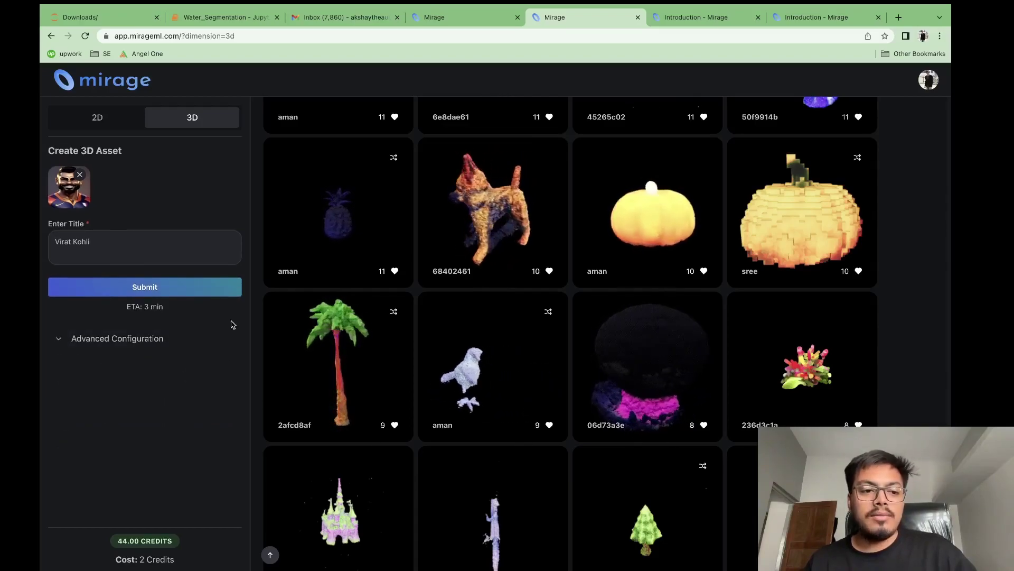
{"action": "left_click", "coordinate": [61, 345]}
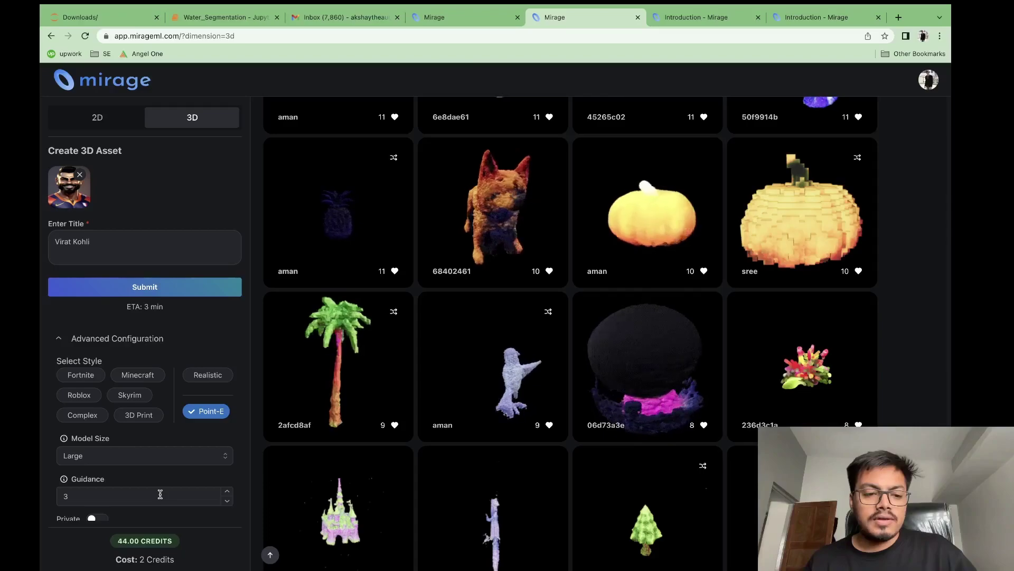
Increase the Guidance value from 3 to 10
{"action": "scroll", "coordinate": [162, 495], "scroll_direction": "down", "scroll_amount": 1}
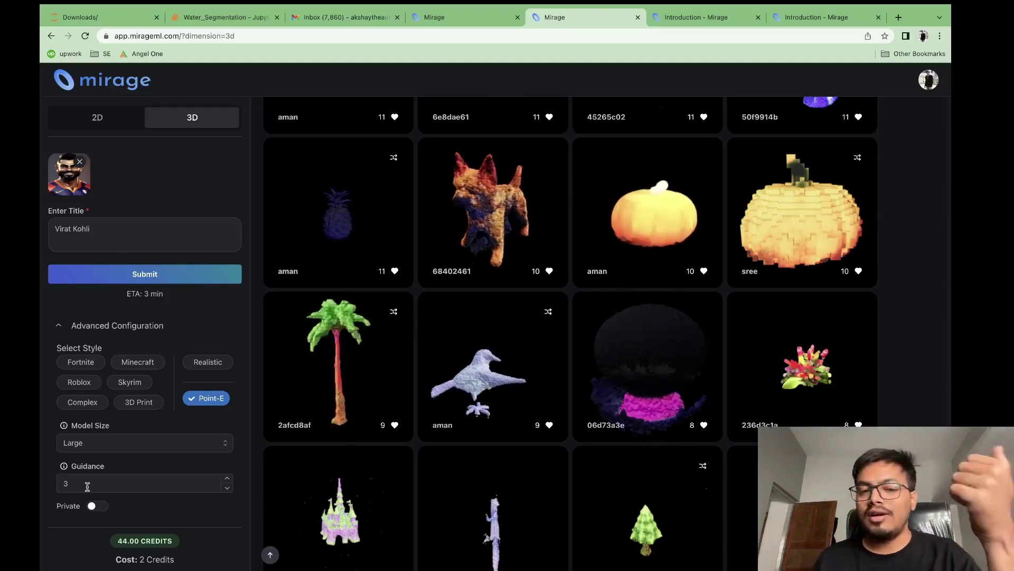
{"action": "left_click", "coordinate": [228, 479]}
{"action": "left_click", "coordinate": [228, 479]}
{"action": "left_click", "coordinate": [227, 479]}
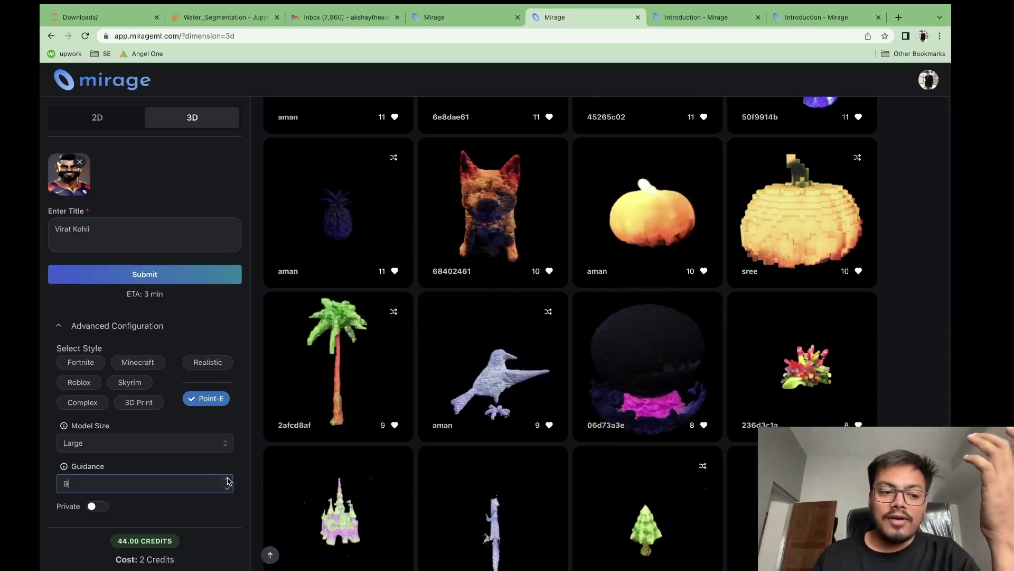
{"action": "left_click", "coordinate": [227, 479]}
{"action": "left_click", "coordinate": [228, 478]}
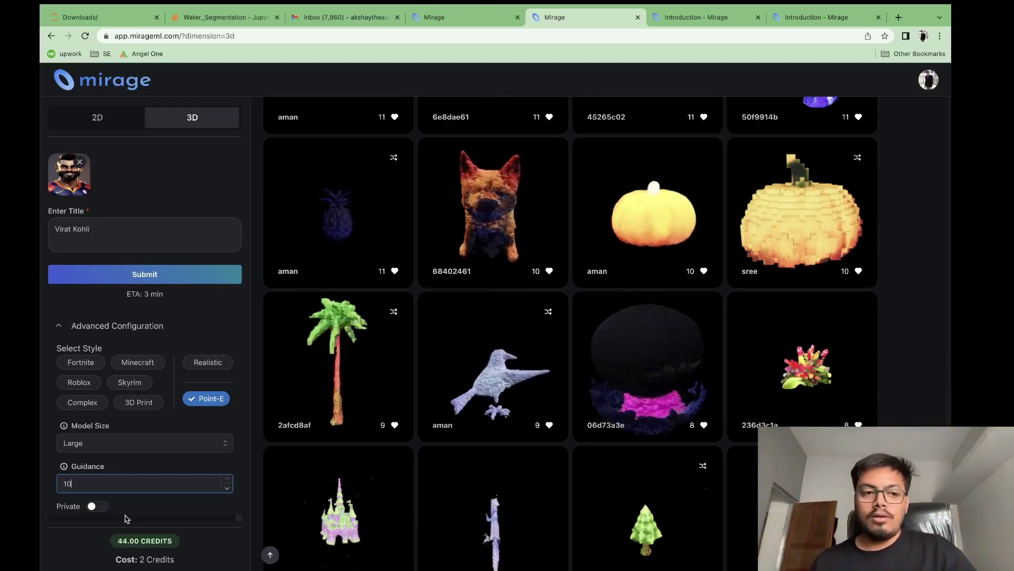
{"action": "scroll", "coordinate": [126, 519], "scroll_direction": "down", "scroll_amount": 6}
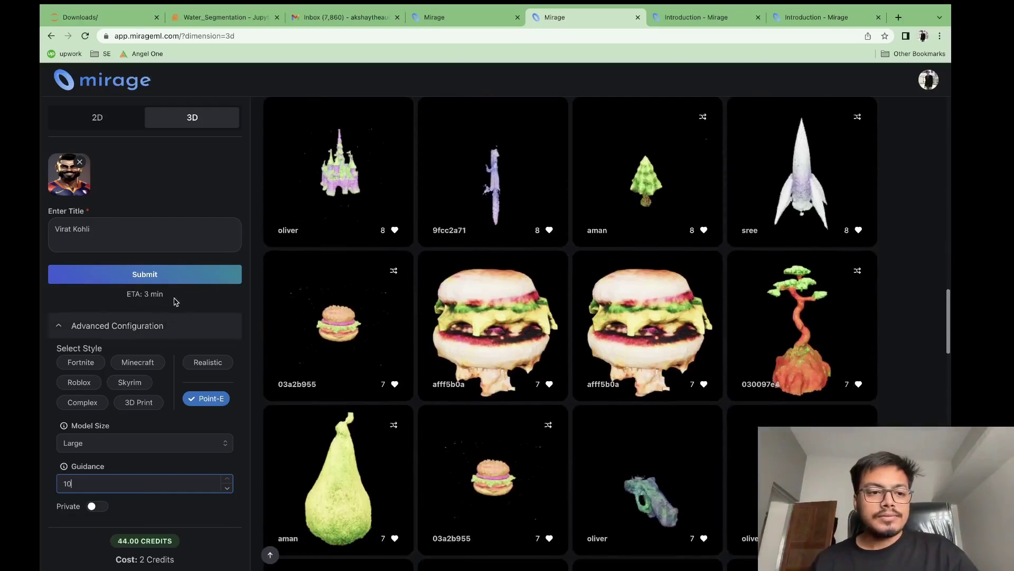
Collapse Advanced Configuration and submit the Point-E job, starting generation at 10% and using 2 credits
{"action": "left_click", "coordinate": [64, 323]}
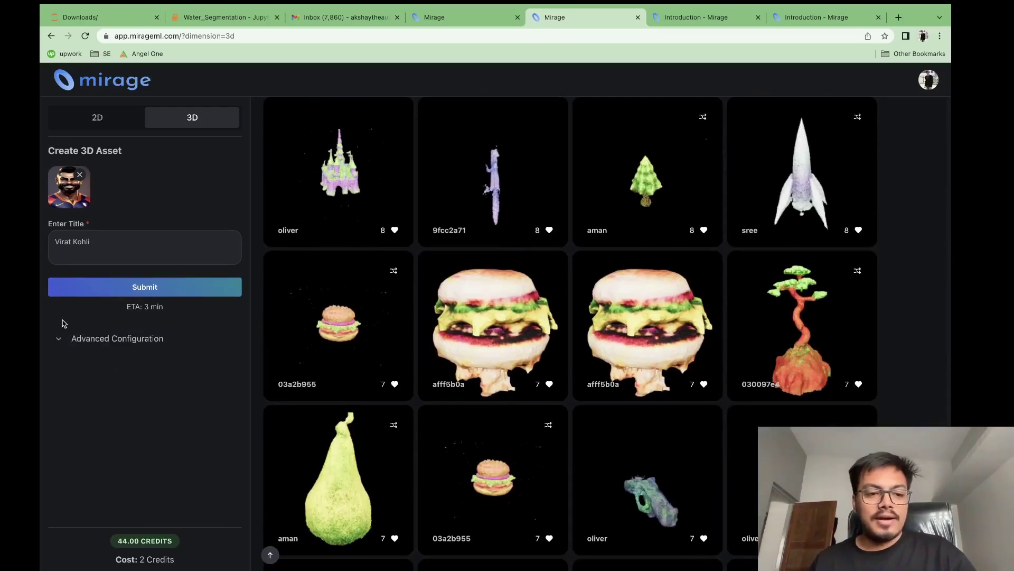
{"action": "left_click", "coordinate": [166, 292]}
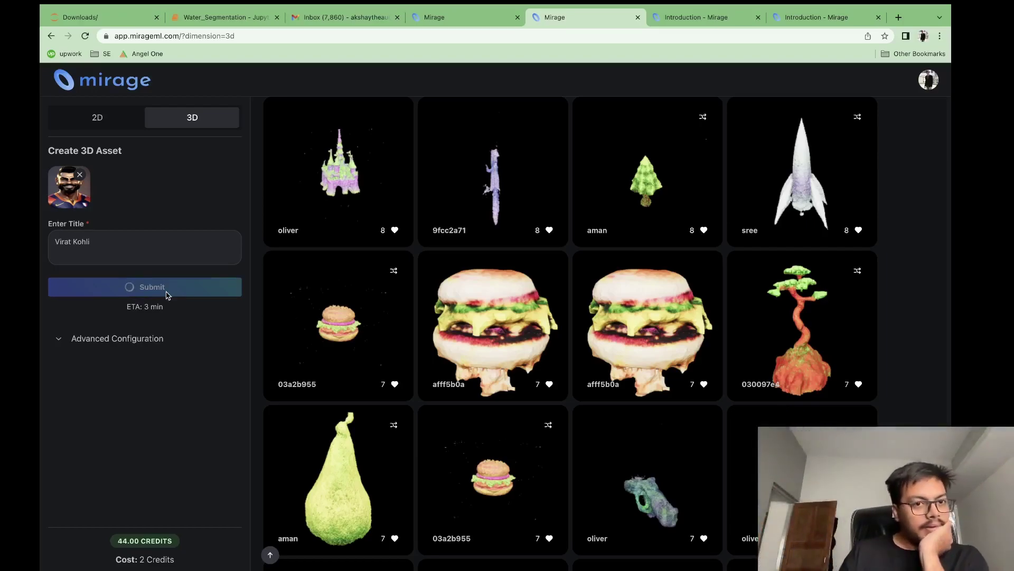
{"action": "scroll", "coordinate": [320, 317], "scroll_direction": "up", "scroll_amount": 15}
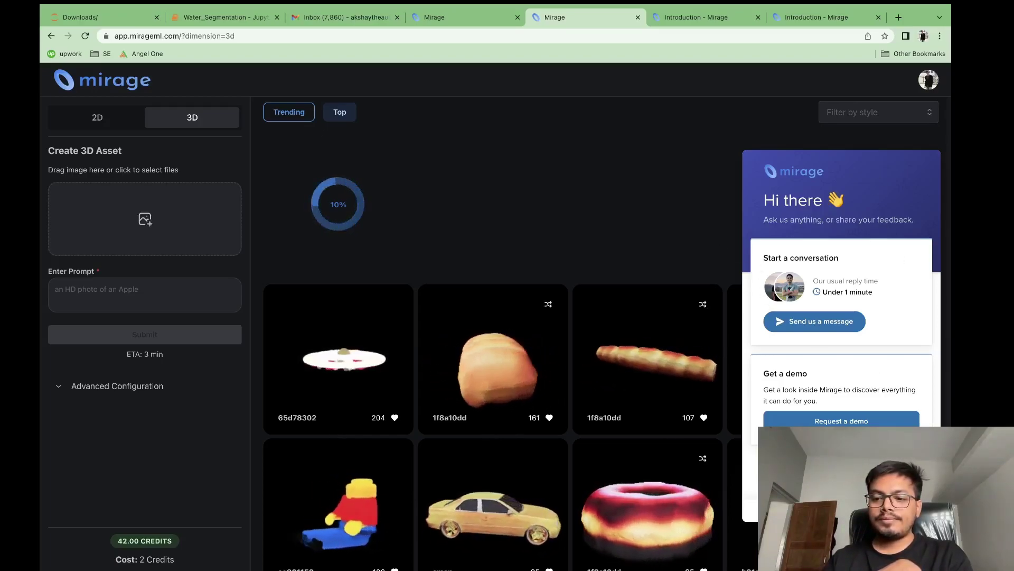
Close the help chat and open Minecraft and Texture Generation from the account menu in background tabs
{"action": "key", "text": "Escape"}
{"action": "left_click", "coordinate": [929, 80]}
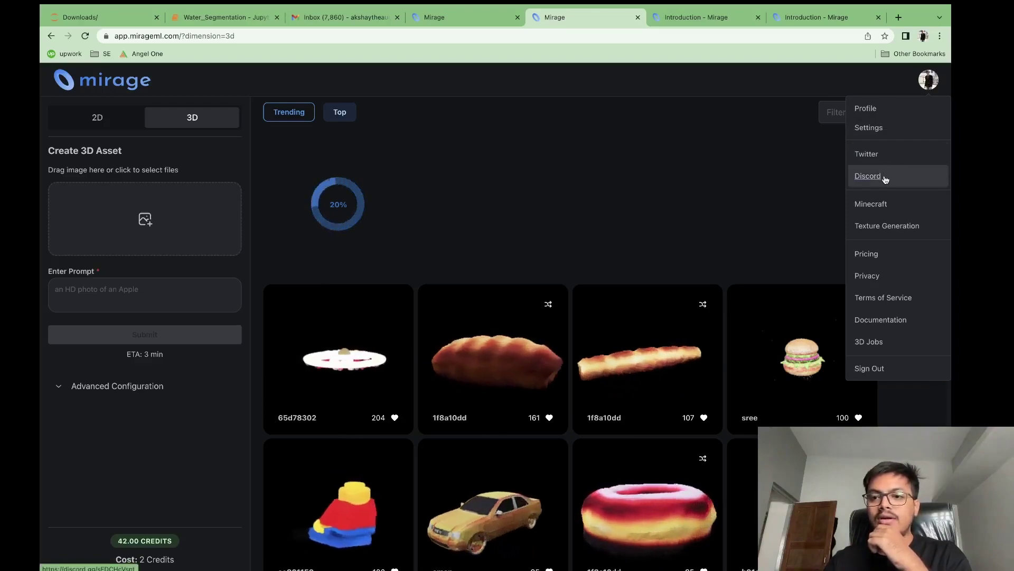
{"action": "middle_click", "coordinate": [874, 205]}
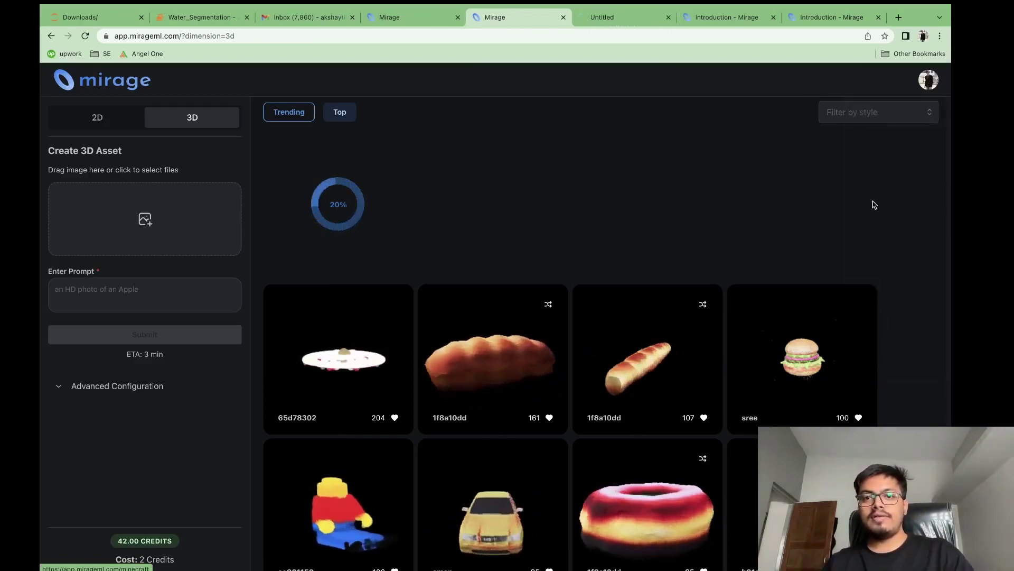
{"action": "left_click", "coordinate": [929, 79]}
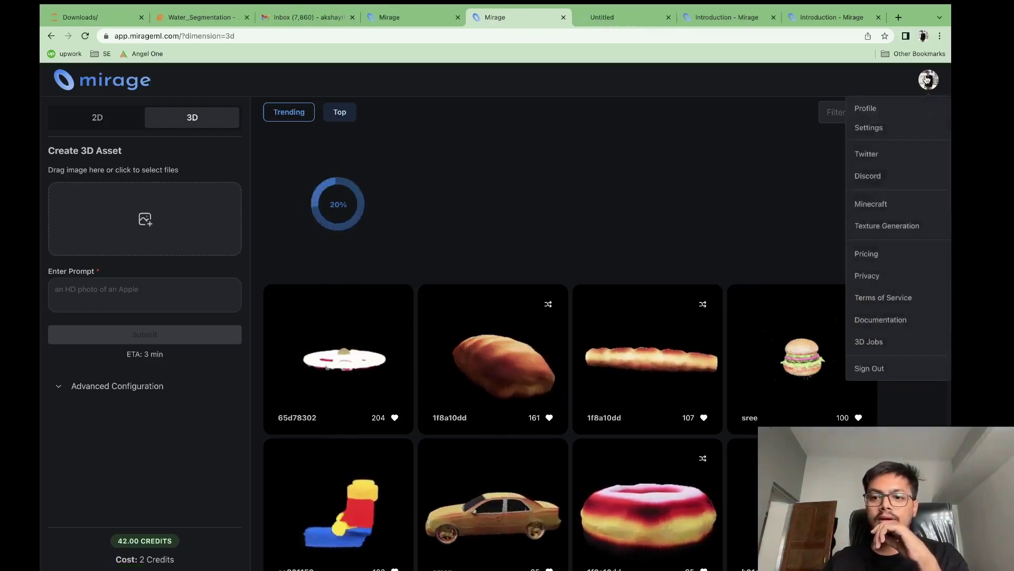
{"action": "middle_click", "coordinate": [904, 229]}
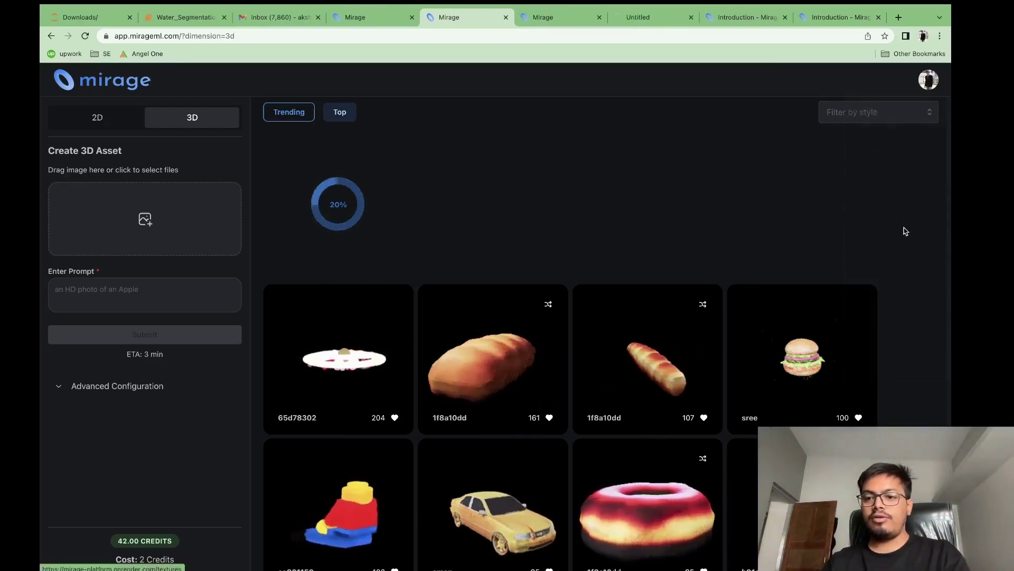
{"action": "left_click", "coordinate": [929, 79]}
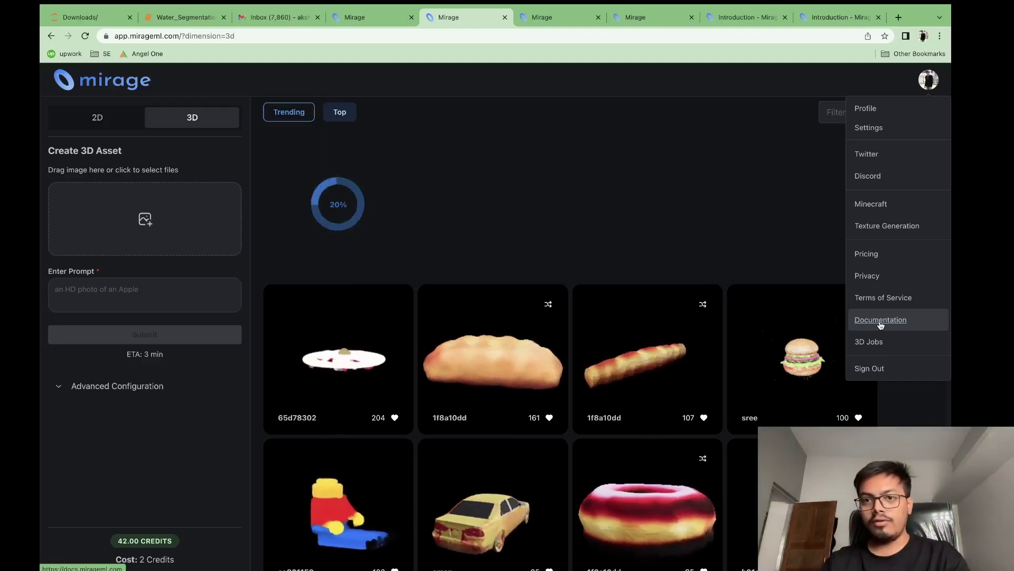
Open the API documentation, scroll through the model endpoints, and open Stable Diffusion's Get Project page
{"action": "left_click", "coordinate": [742, 18]}
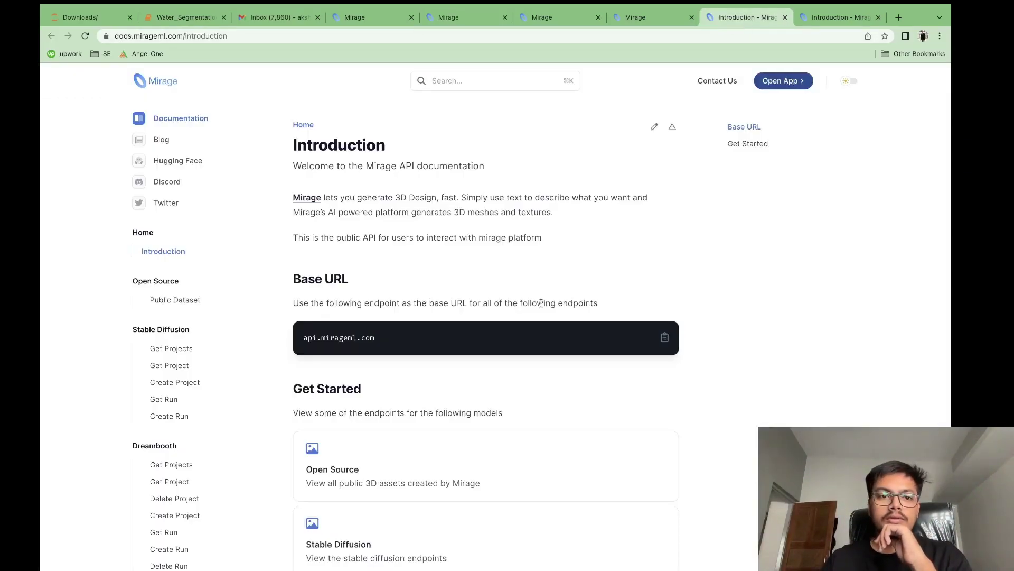
{"action": "scroll", "coordinate": [541, 303], "scroll_direction": "down", "scroll_amount": 3}
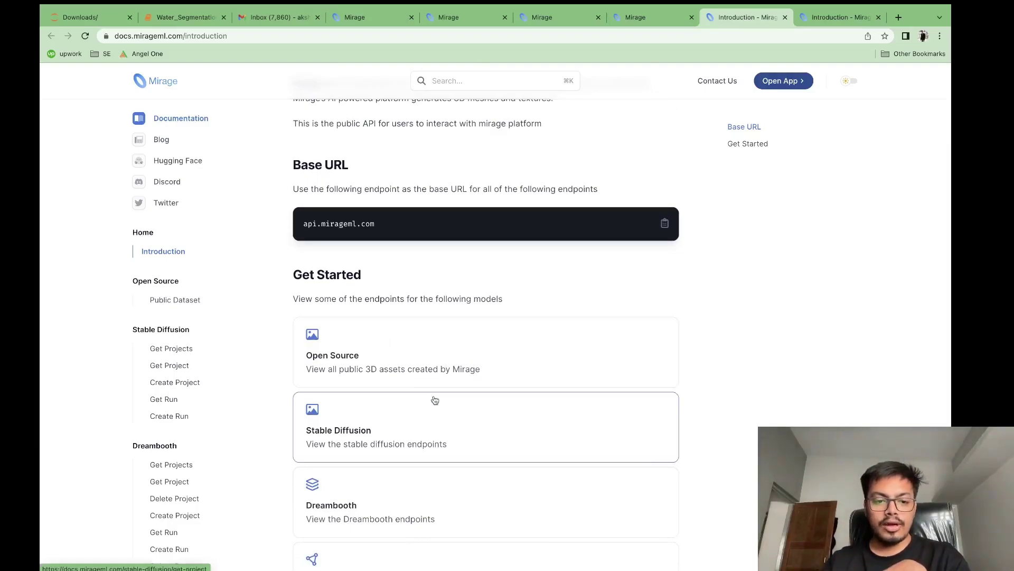
{"action": "scroll", "coordinate": [420, 337], "scroll_direction": "down", "scroll_amount": 5}
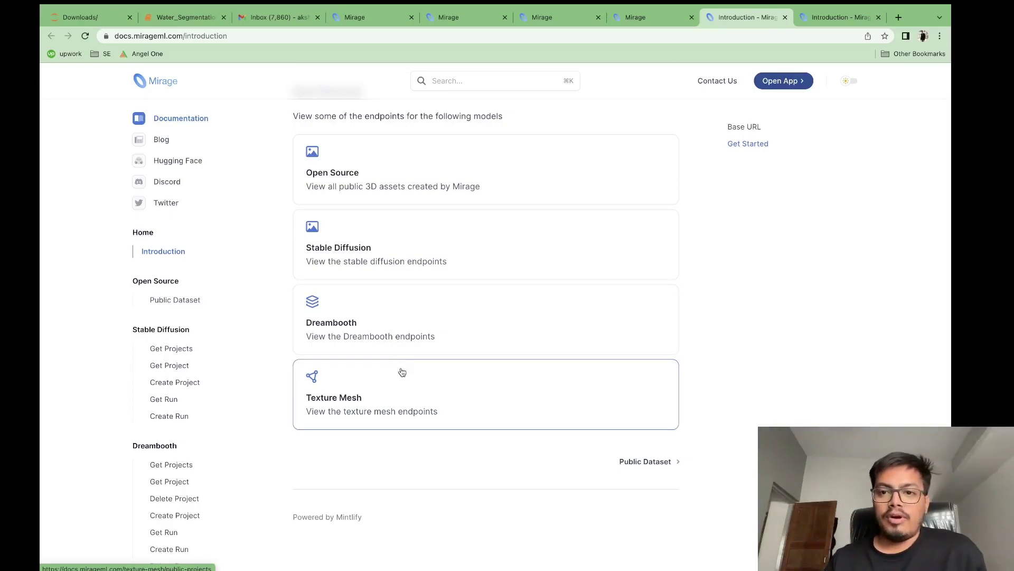
{"action": "left_click", "coordinate": [427, 251]}
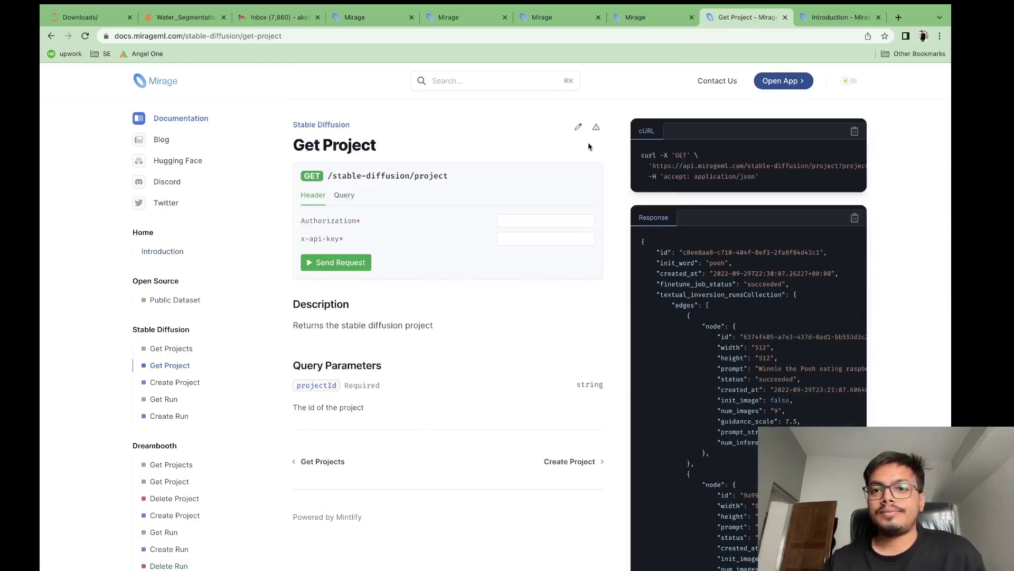
Close the Get Project docs tab, glance at Texture Generation, and browse the Minecraft gallery
{"action": "left_click", "coordinate": [785, 17]}
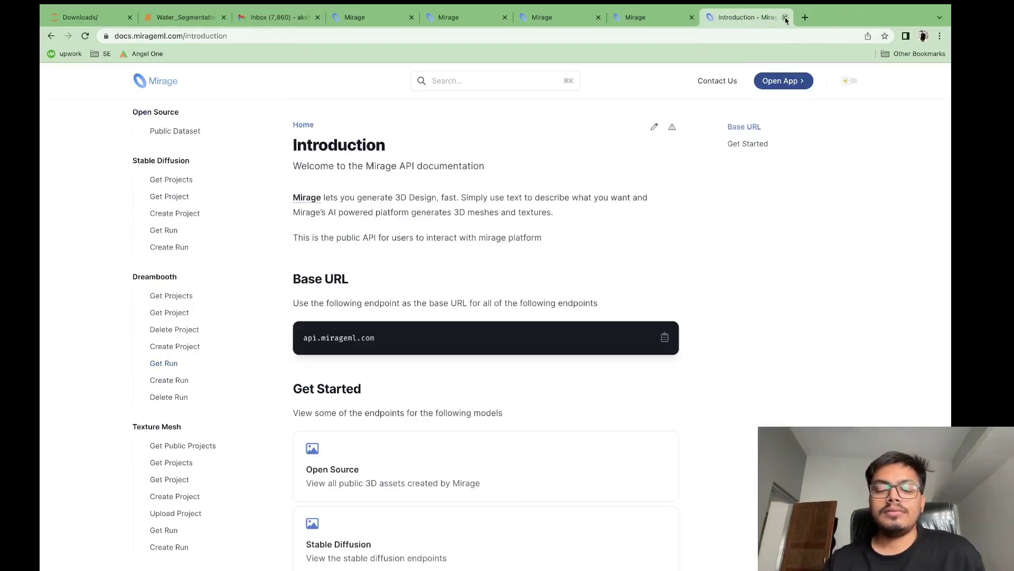
{"action": "left_click", "coordinate": [658, 18]}
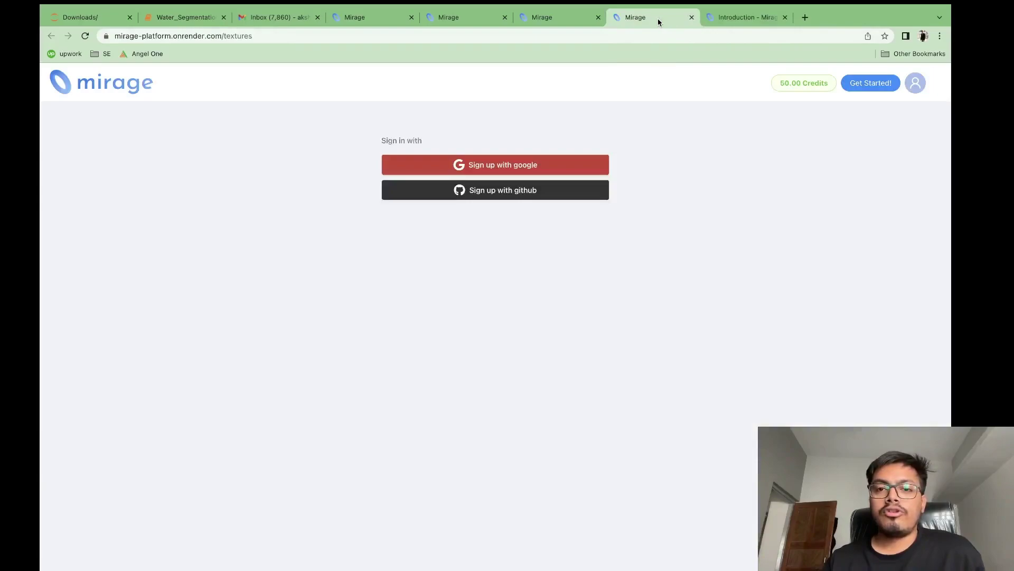
{"action": "left_click", "coordinate": [562, 22]}
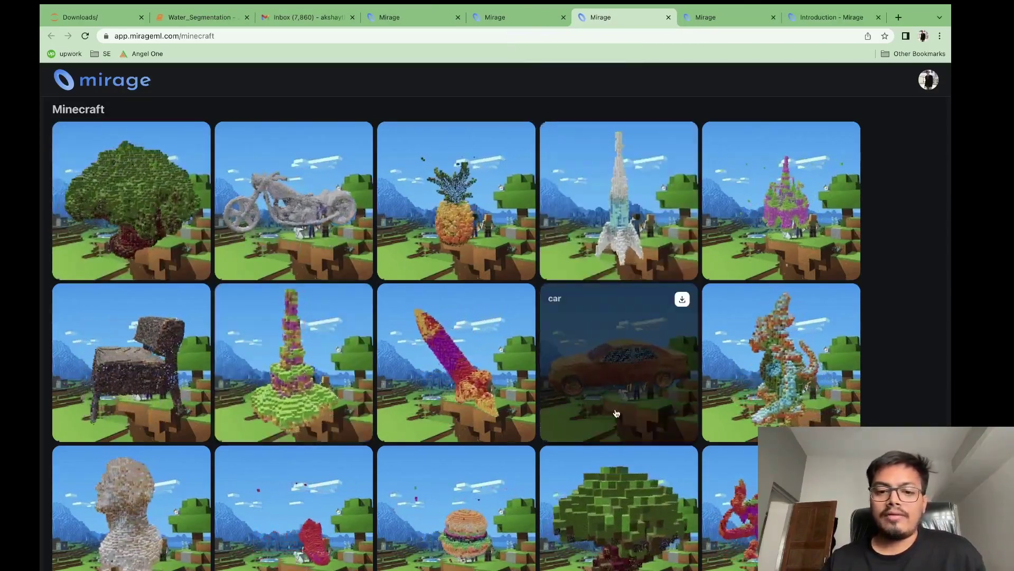
{"action": "scroll", "coordinate": [581, 364], "scroll_direction": "down", "scroll_amount": 2}
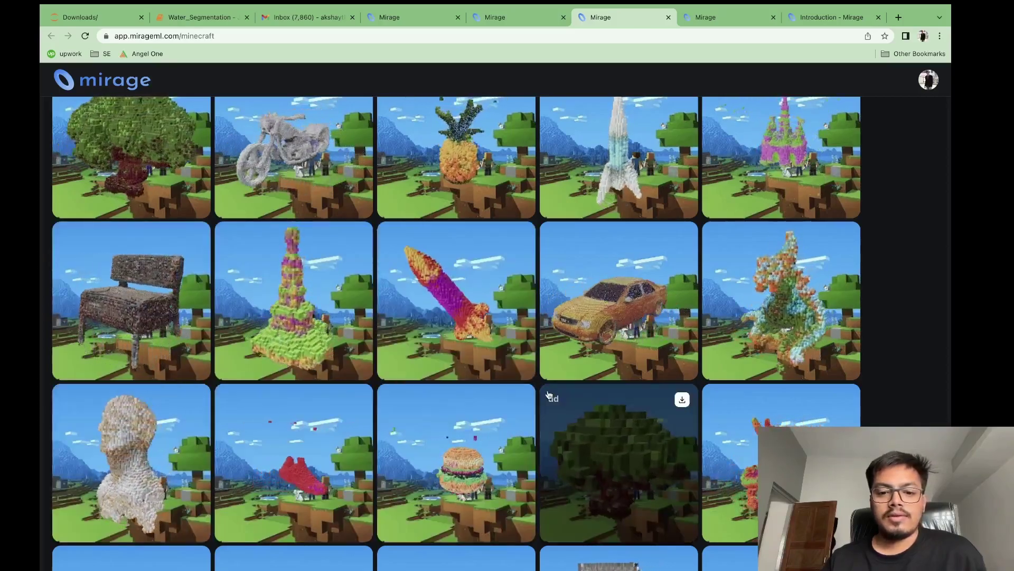
{"action": "scroll", "coordinate": [549, 402], "scroll_direction": "down", "scroll_amount": 5}
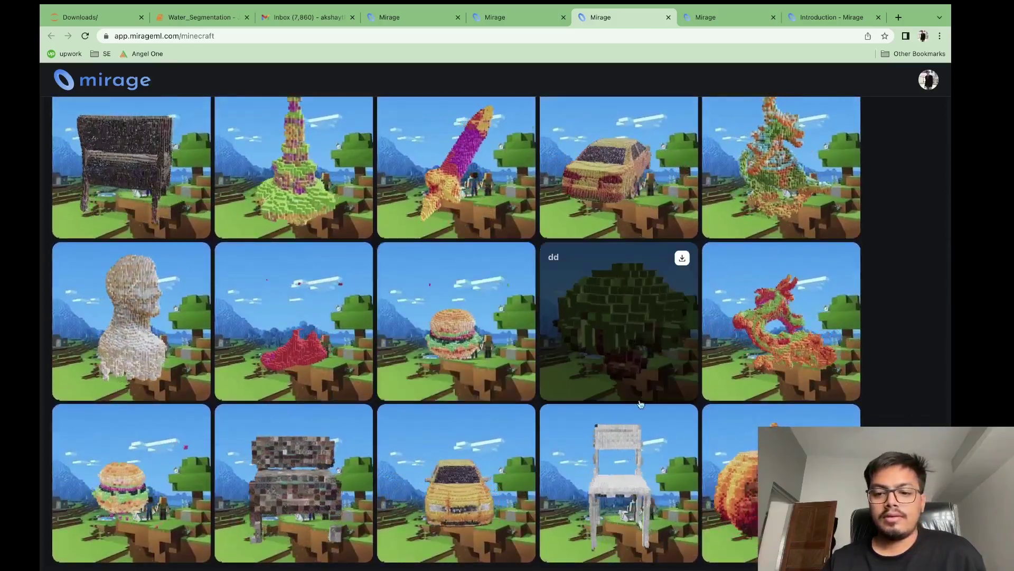
{"action": "scroll", "coordinate": [528, 322], "scroll_direction": "up", "scroll_amount": 2}
{"action": "scroll", "coordinate": [528, 330], "scroll_direction": "down", "scroll_amount": 2}
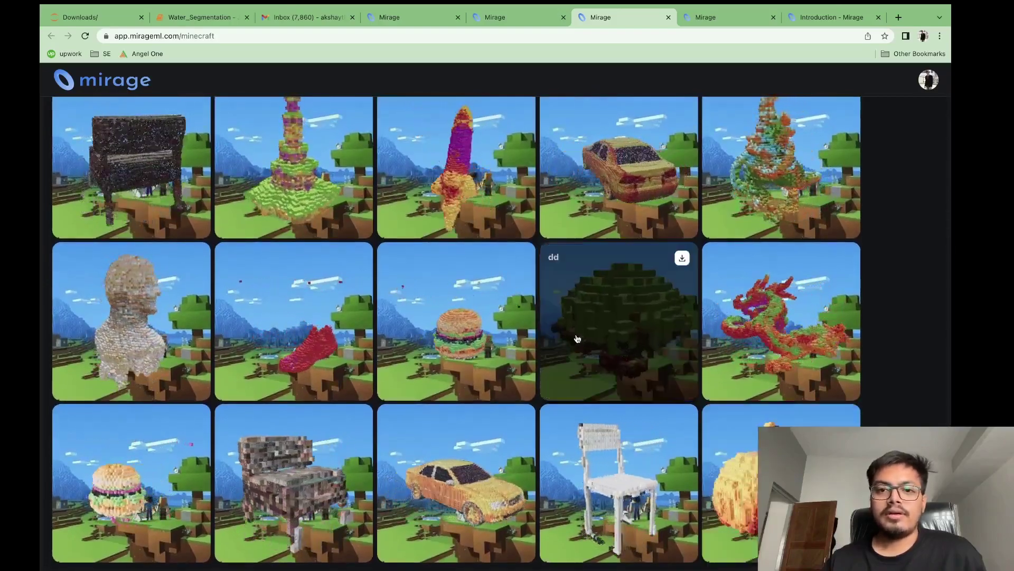
{"action": "scroll", "coordinate": [568, 264], "scroll_direction": "up", "scroll_amount": 7}
Return to the 3D create page to check the Virat Kohli mesh progress
{"action": "left_click", "coordinate": [529, 23]}
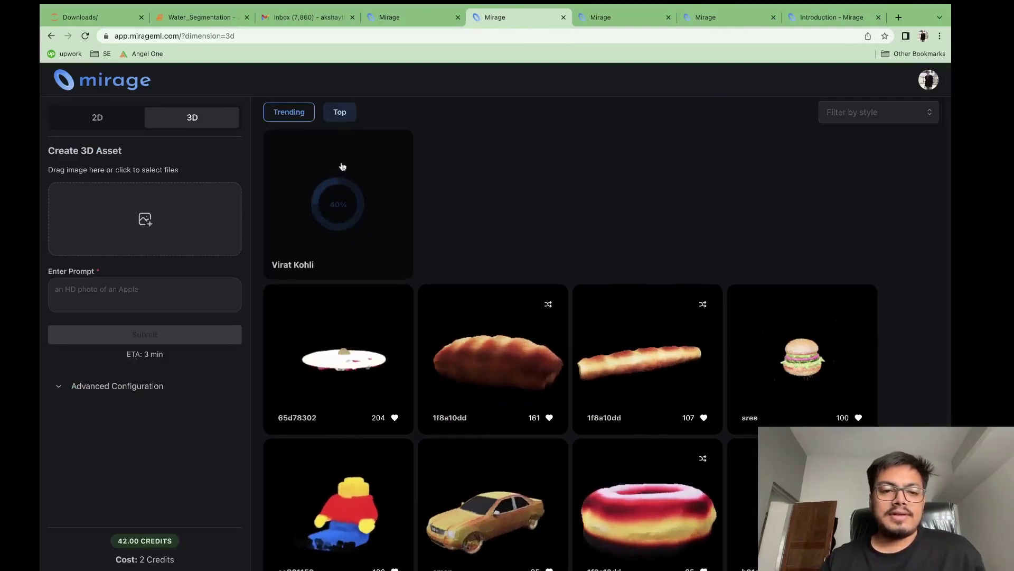
{"action": "scroll", "coordinate": [481, 210], "scroll_direction": "down", "scroll_amount": 15}
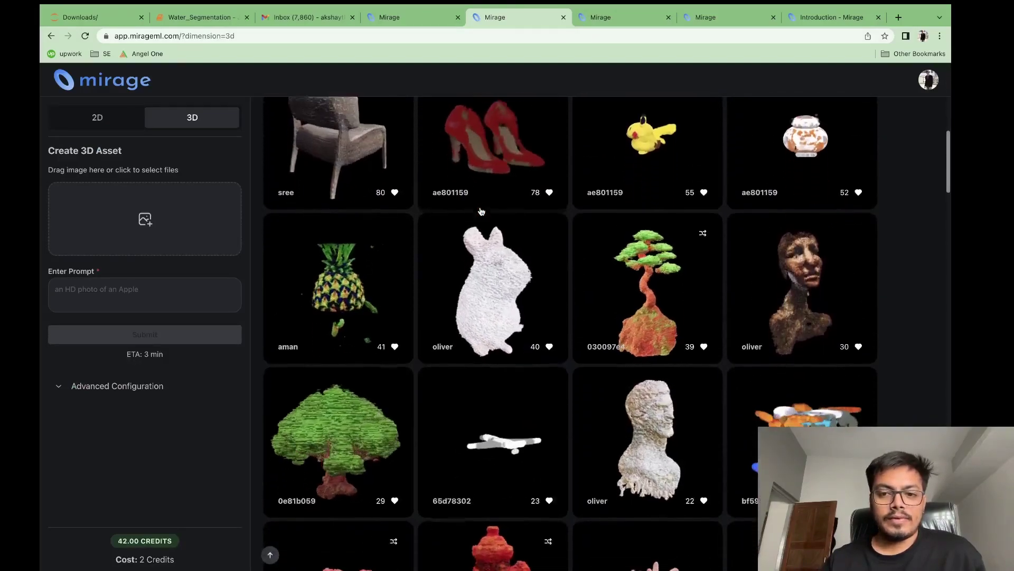
{"action": "scroll", "coordinate": [481, 210], "scroll_direction": "down", "scroll_amount": 8}
{"action": "scroll", "coordinate": [481, 210], "scroll_direction": "up", "scroll_amount": 20}
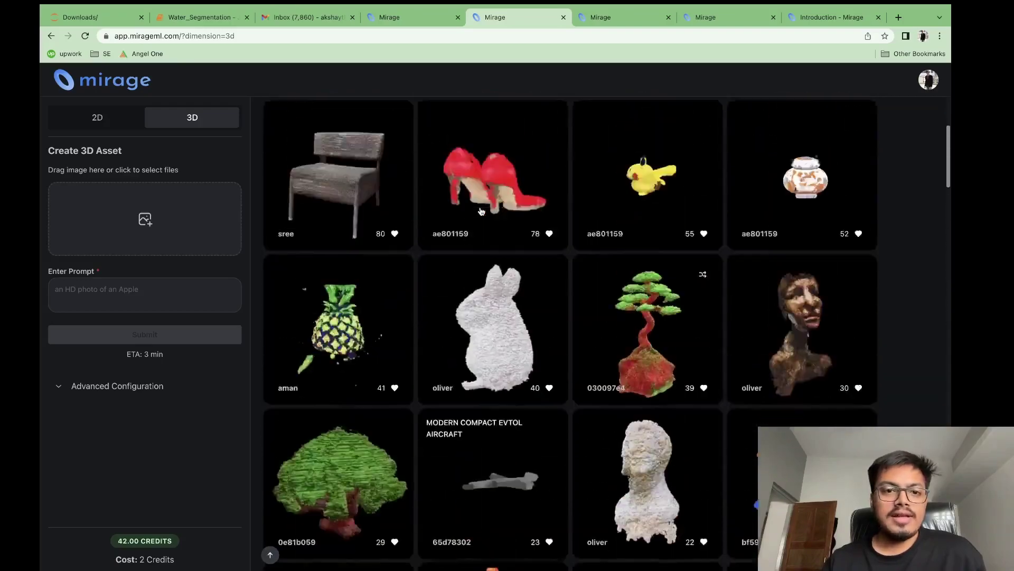
{"action": "scroll", "coordinate": [481, 210], "scroll_direction": "down", "scroll_amount": 1}
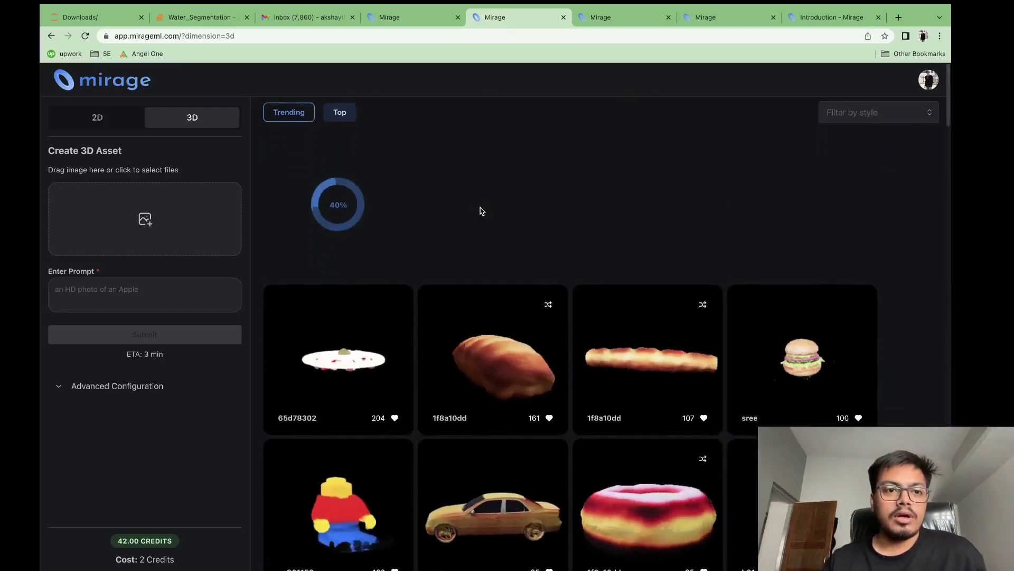
Switch to 2D creation, browse Community Collections, and open the Low Poly Office collection
{"action": "left_click", "coordinate": [98, 117]}
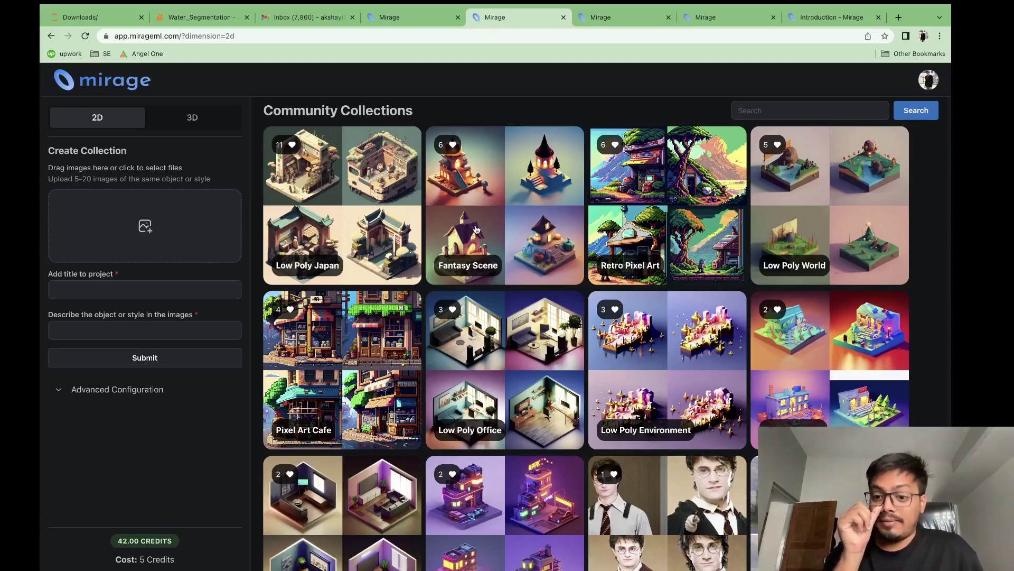
{"action": "scroll", "coordinate": [476, 229], "scroll_direction": "down", "scroll_amount": 1}
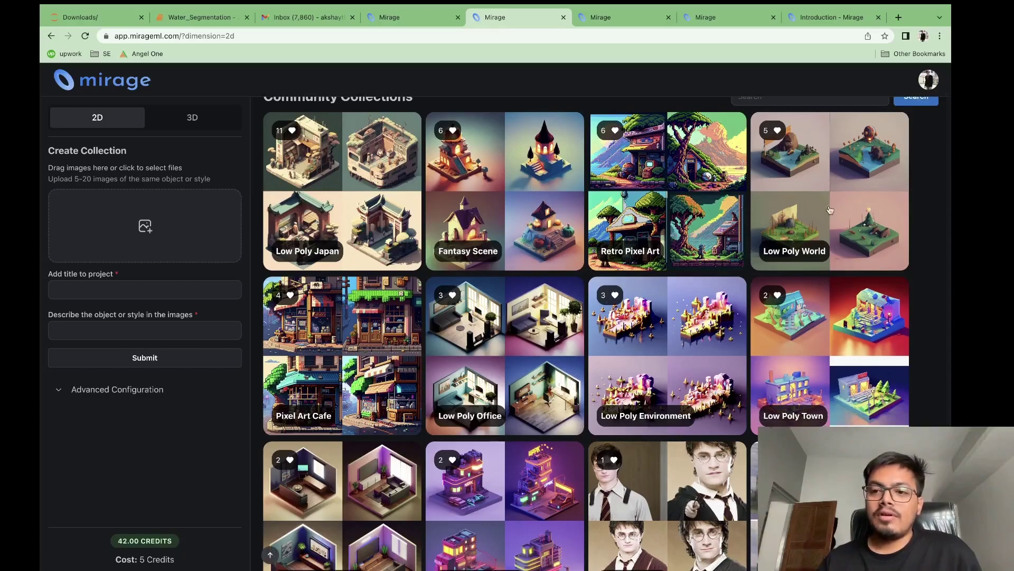
{"action": "scroll", "coordinate": [838, 191], "scroll_direction": "down", "scroll_amount": 5}
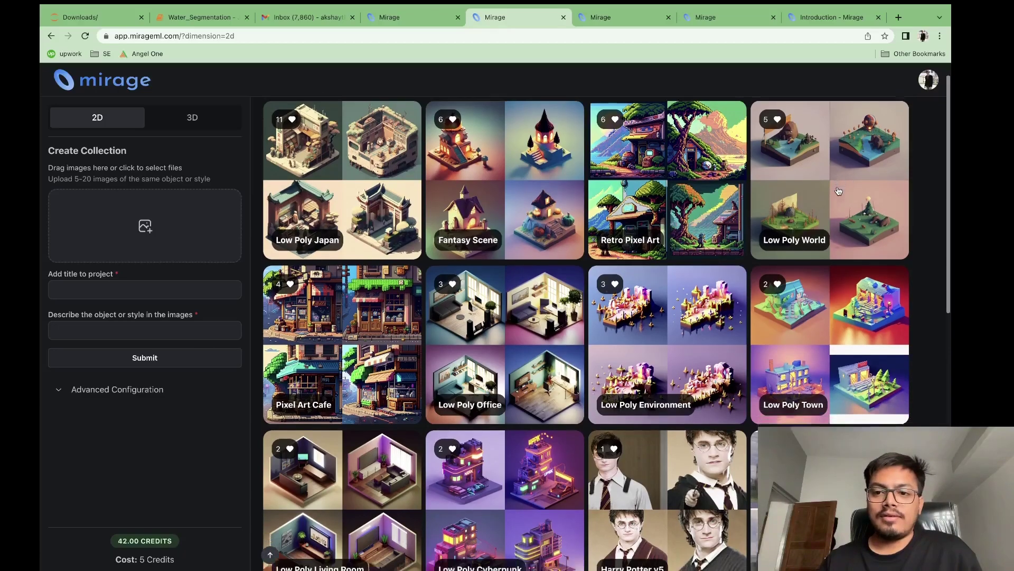
{"action": "scroll", "coordinate": [839, 191], "scroll_direction": "up", "scroll_amount": 5}
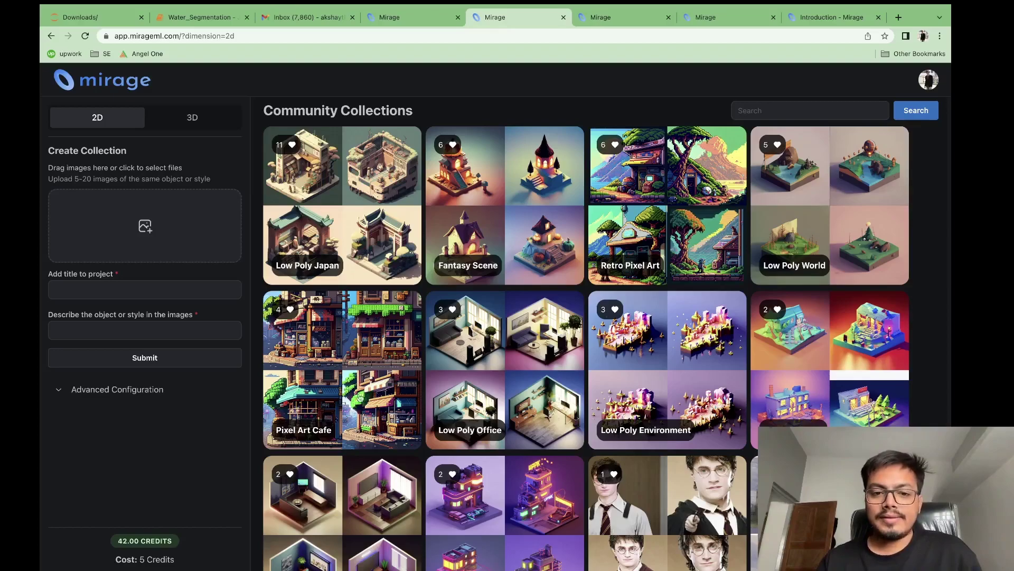
{"action": "scroll", "coordinate": [346, 360], "scroll_direction": "down", "scroll_amount": 1}
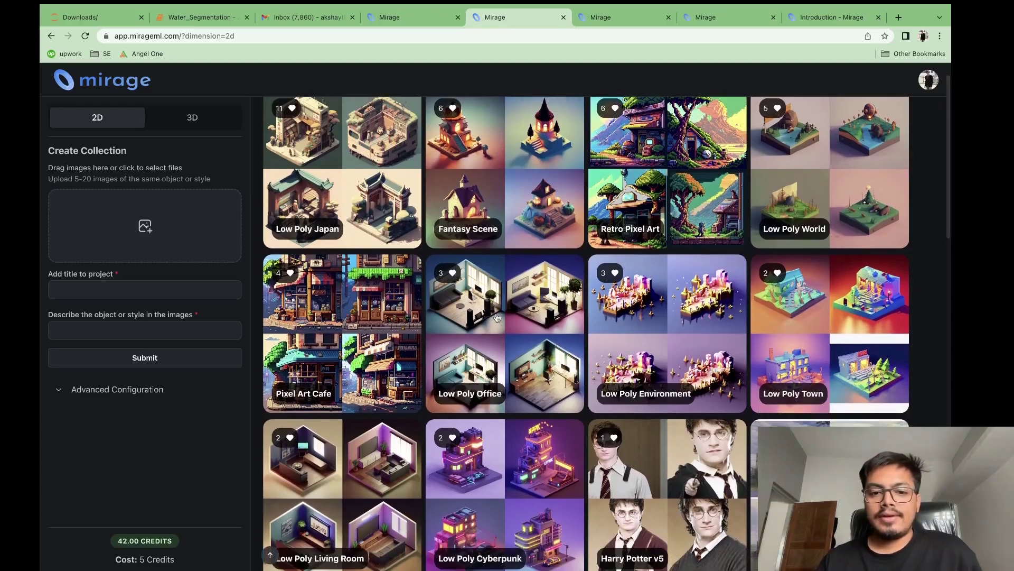
{"action": "left_click", "coordinate": [485, 334]}
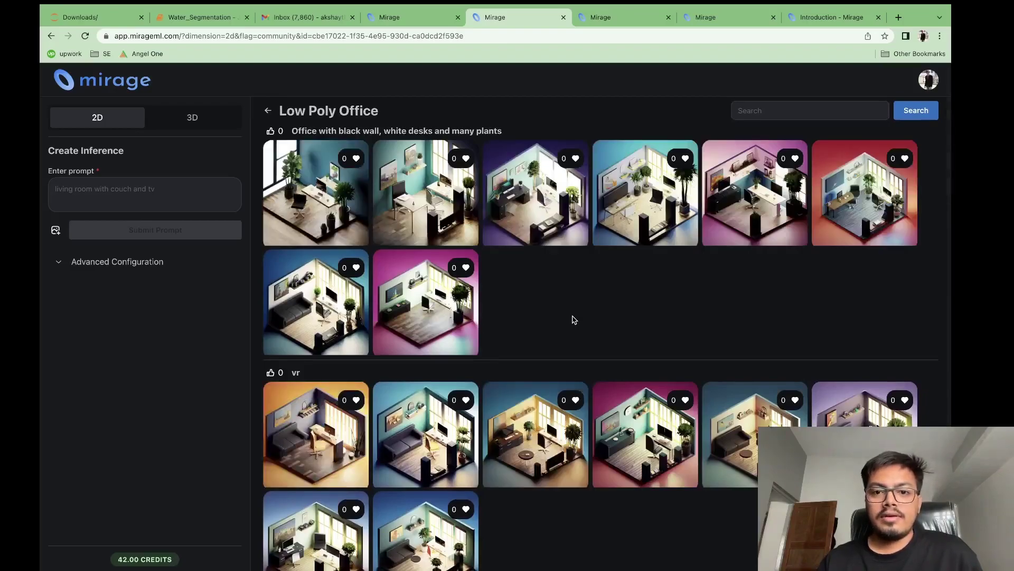
Remix the purple office image's prompt, then expand Advanced Configuration showing negative prompt and guidance
{"action": "left_click", "coordinate": [560, 232]}
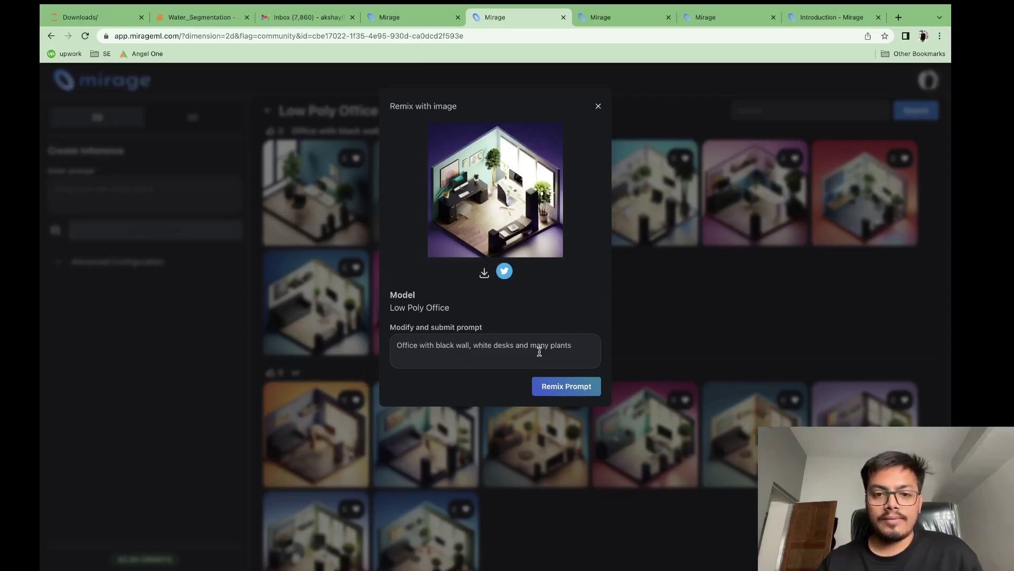
{"action": "left_click", "coordinate": [564, 394]}
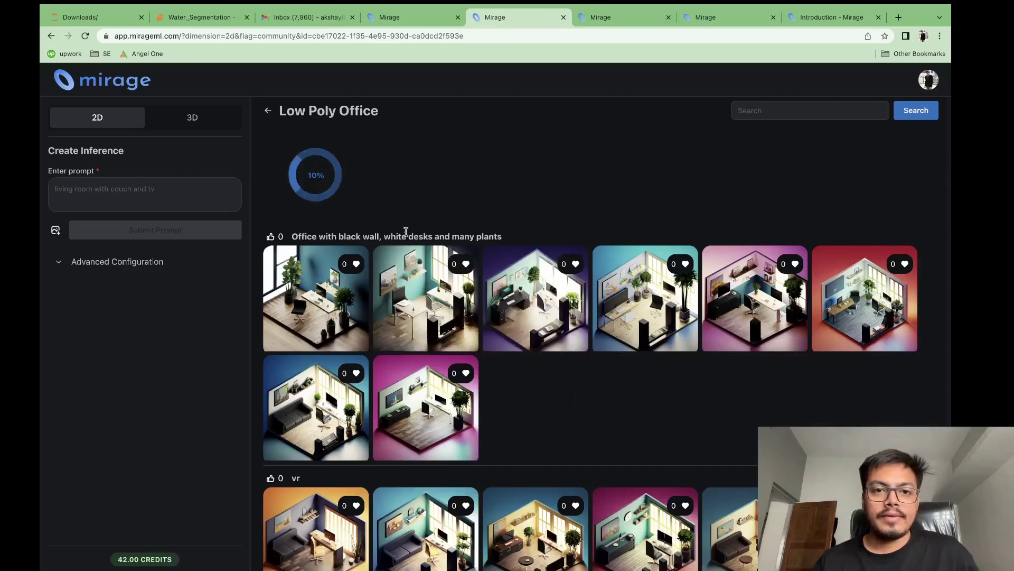
{"action": "mouse_move", "coordinate": [279, 168]}
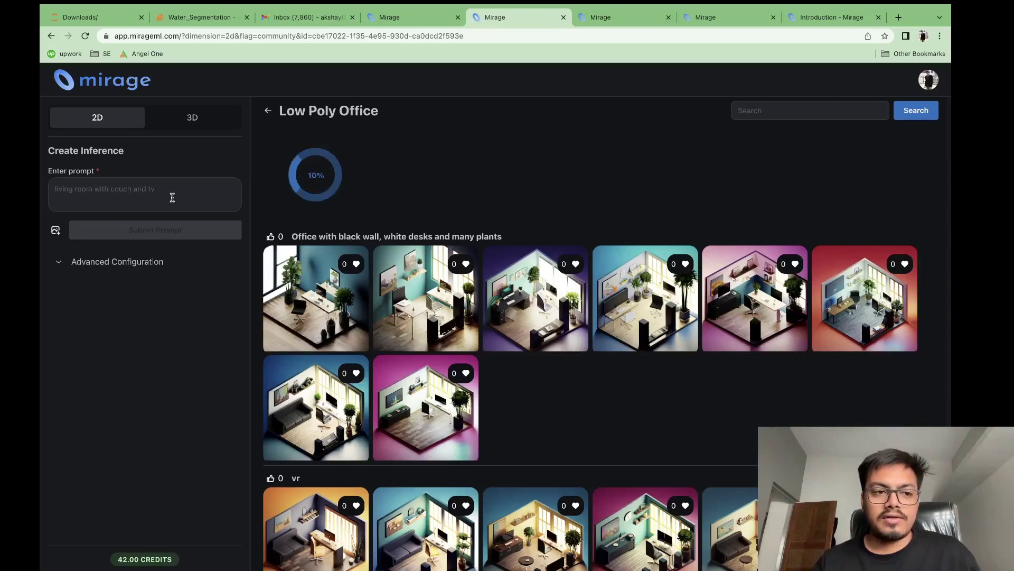
{"action": "left_click", "coordinate": [58, 262]}
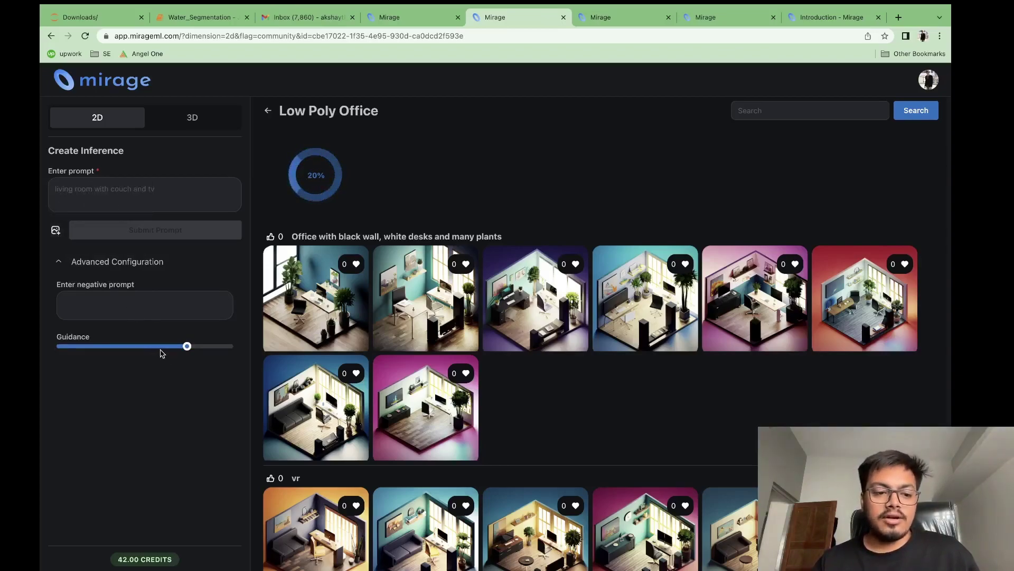
Switch back to 3D creation, browse the gallery, and sort it by Top
{"action": "left_click", "coordinate": [200, 124]}
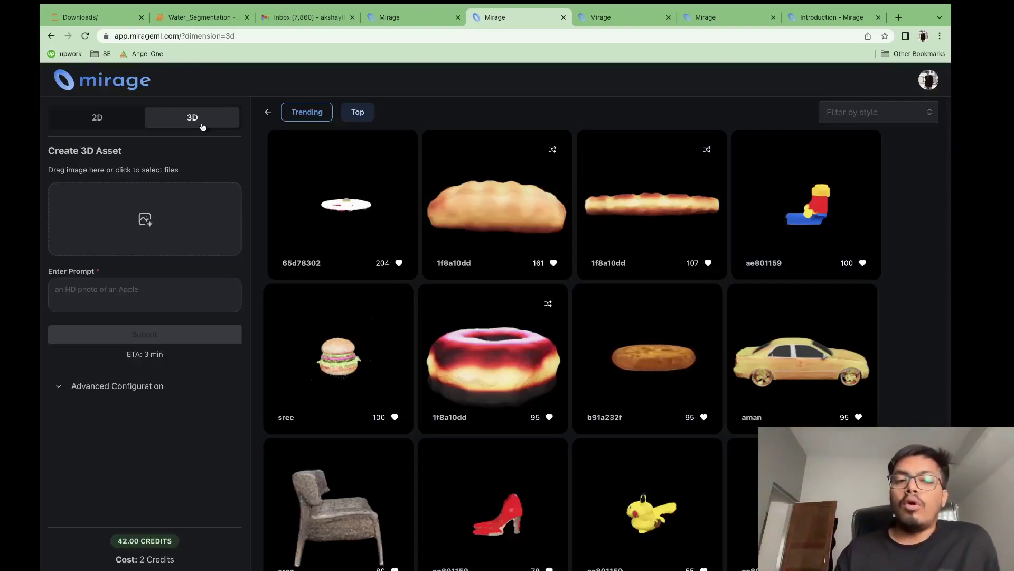
{"action": "scroll", "coordinate": [396, 298], "scroll_direction": "down", "scroll_amount": 2}
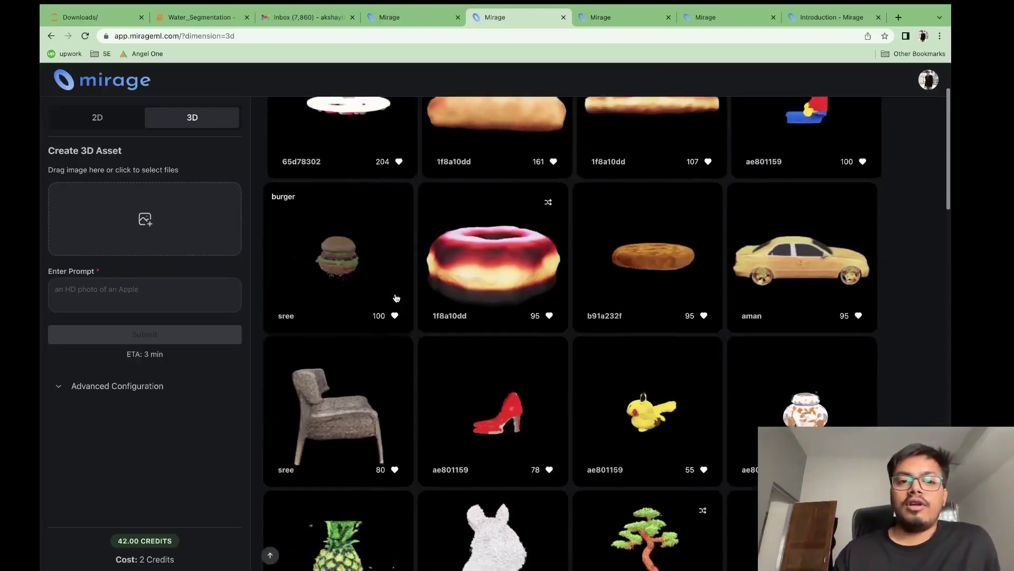
{"action": "scroll", "coordinate": [396, 299], "scroll_direction": "up", "scroll_amount": 2}
{"action": "scroll", "coordinate": [397, 299], "scroll_direction": "down", "scroll_amount": 14}
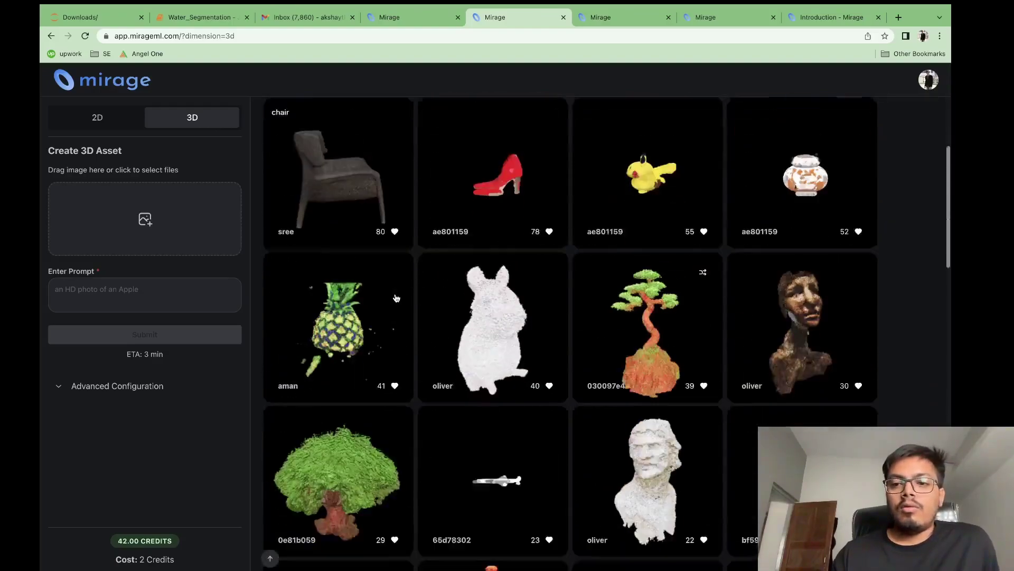
{"action": "scroll", "coordinate": [396, 299], "scroll_direction": "up", "scroll_amount": 15}
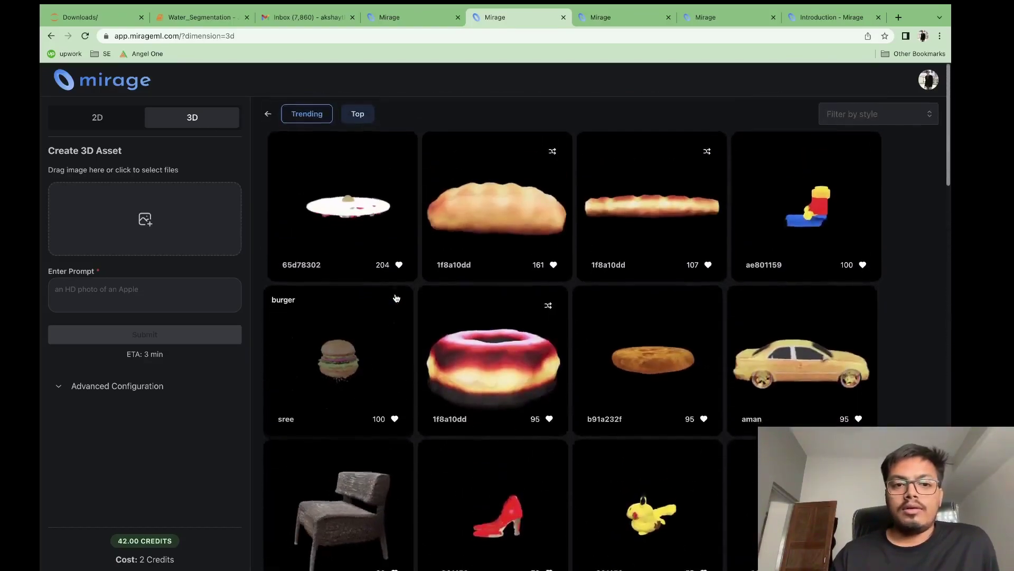
{"action": "left_click", "coordinate": [350, 113]}
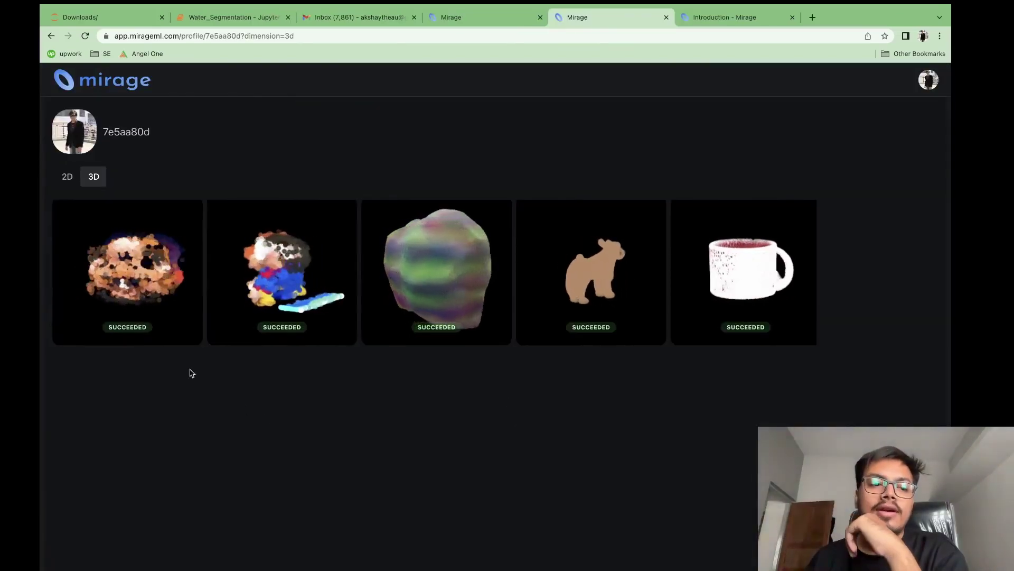
Open the first 3D result's details and drag the point cloud upright
{"action": "left_click", "coordinate": [142, 283]}
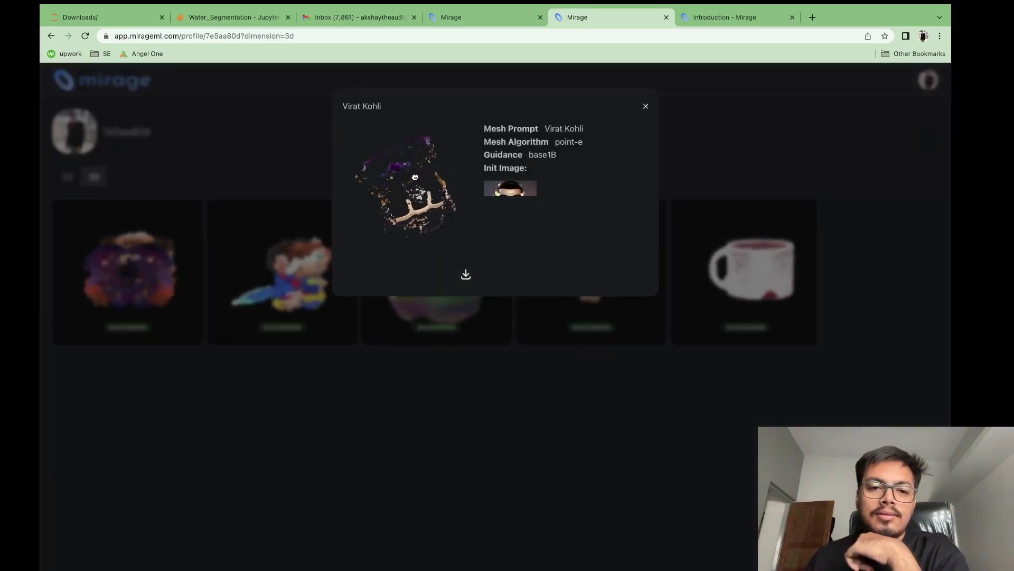
{"action": "left_click_drag", "start_coordinate": [415, 177], "coordinate": [429, 235]}
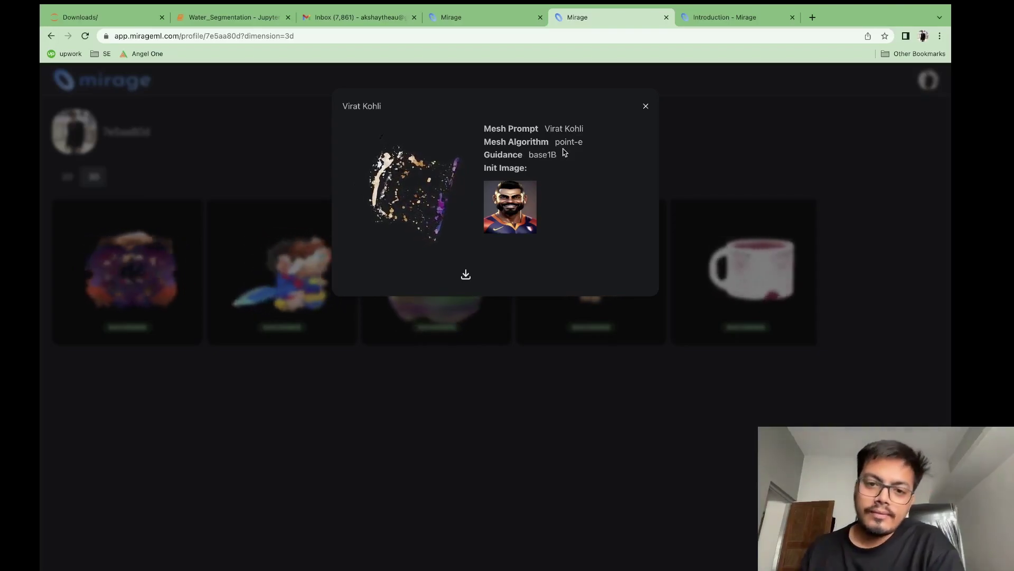
Close the Virat Kohli mesh details modal with its X
{"action": "left_click", "coordinate": [647, 106]}
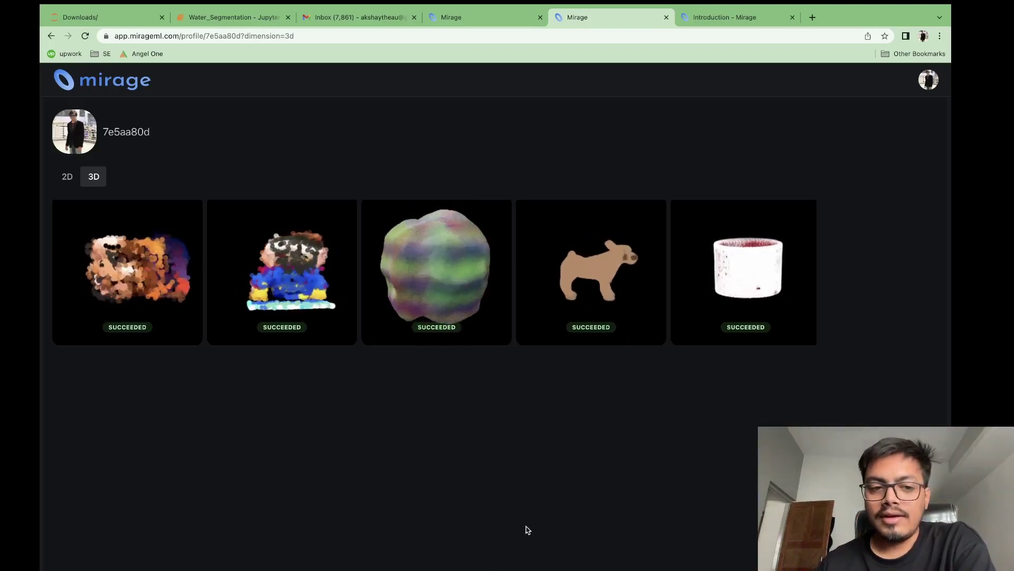
{"action": "mouse_move", "coordinate": [584, 549]}
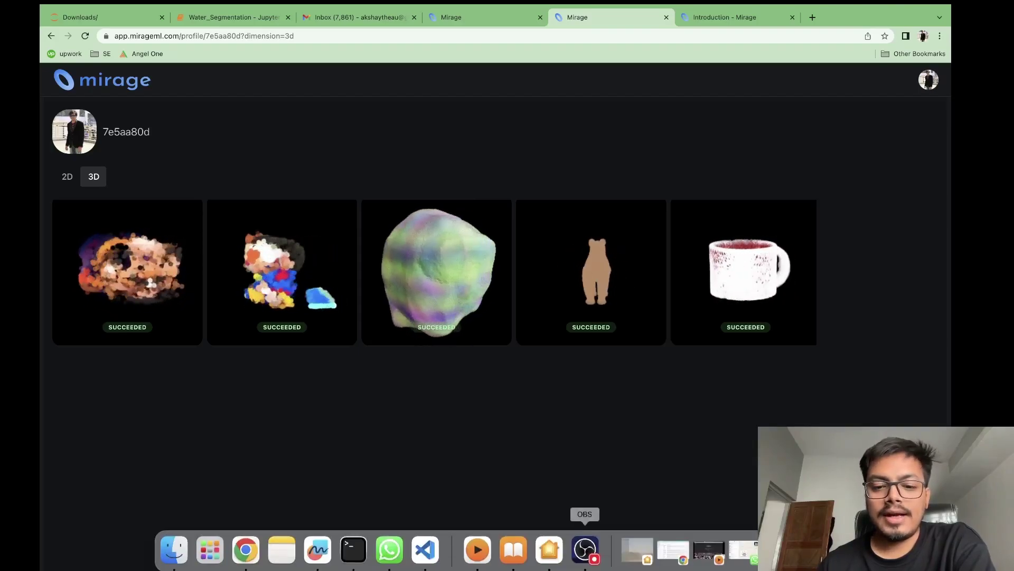